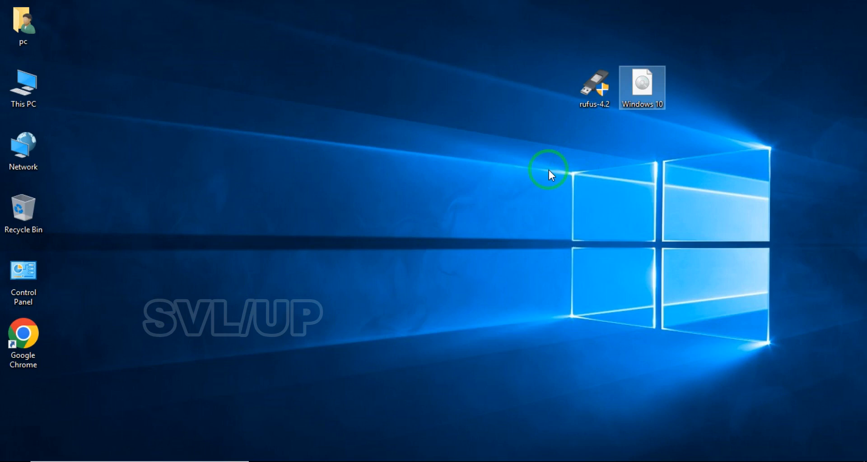
- Reposition the rufus-4.2 and Windows 10 icons on the desktop with a wider gap between them
drag(595, 88, 533, 96)
double_click(503, 102)
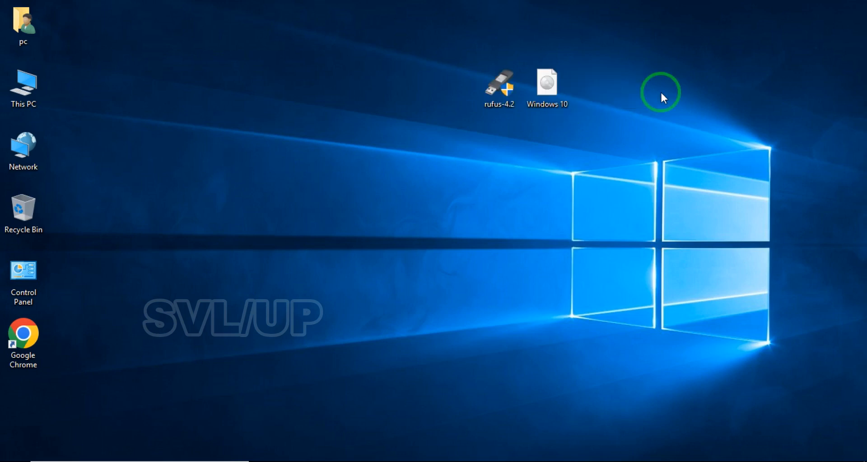
drag(552, 85, 619, 83)
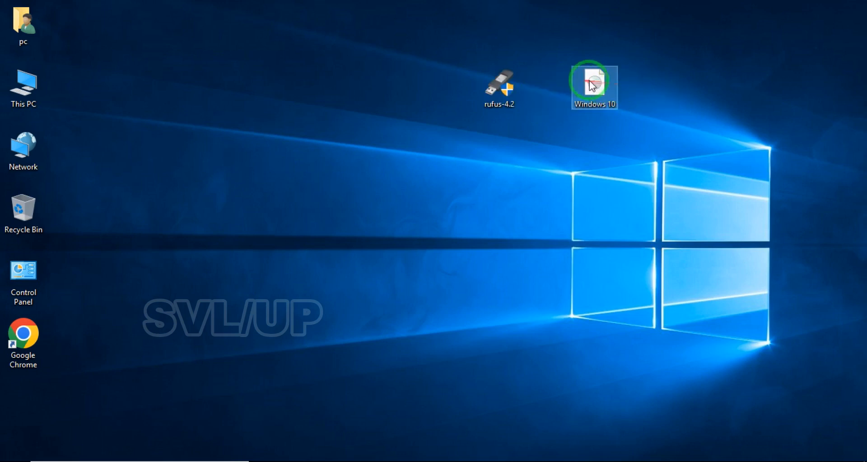
drag(497, 93, 468, 104)
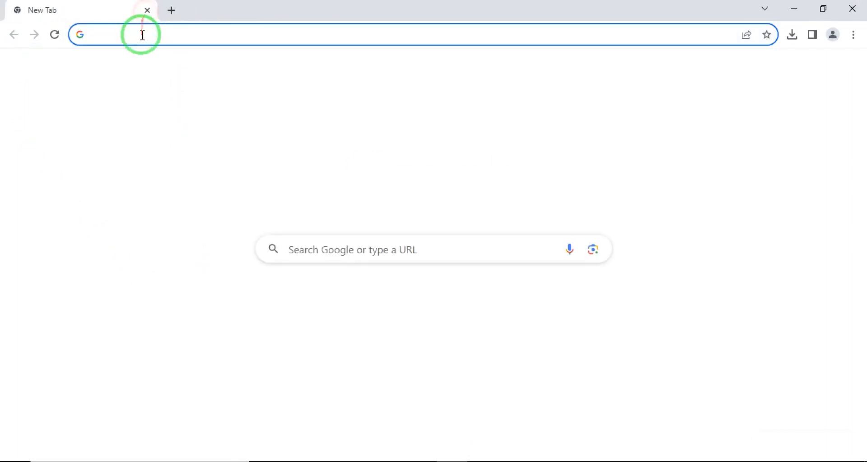
- Search Google for rufus and open the official rufus.ie website from the results
click(143, 34)
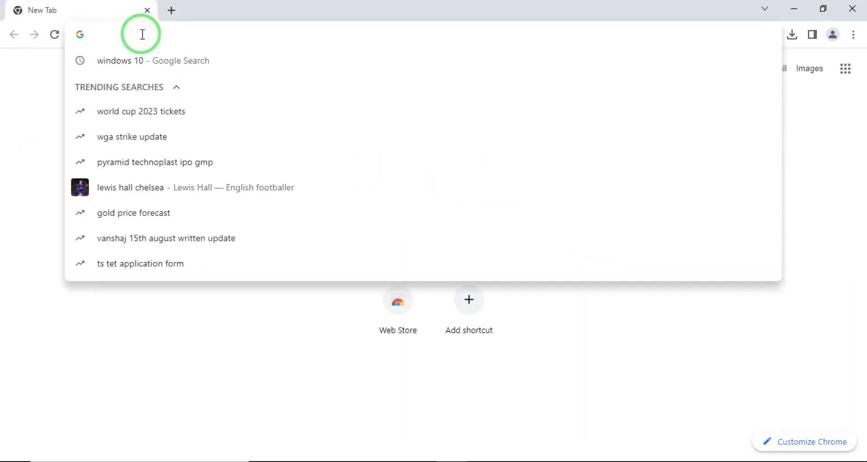
text(ru)
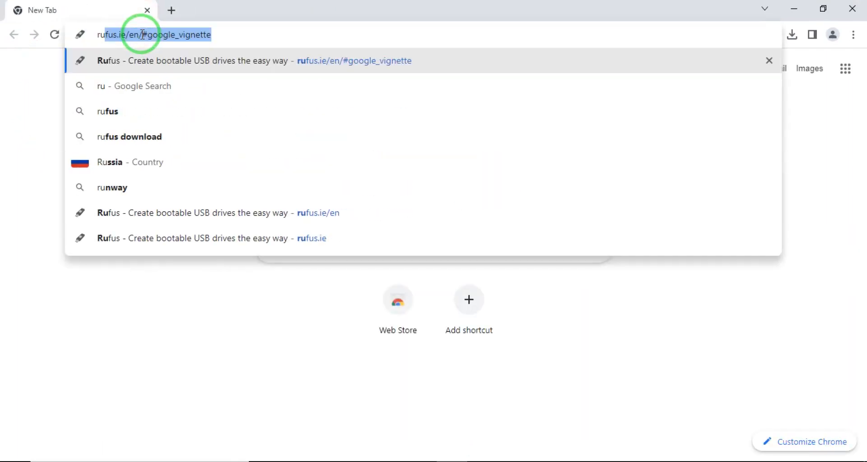
text(fus)
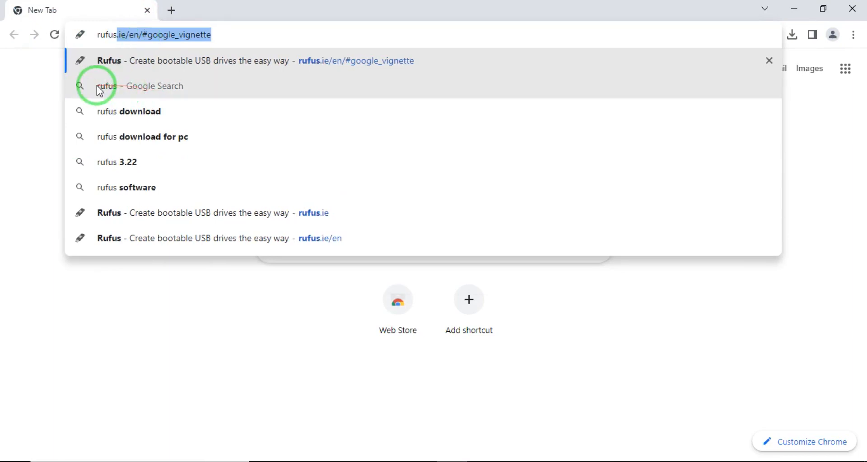
click(90, 86)
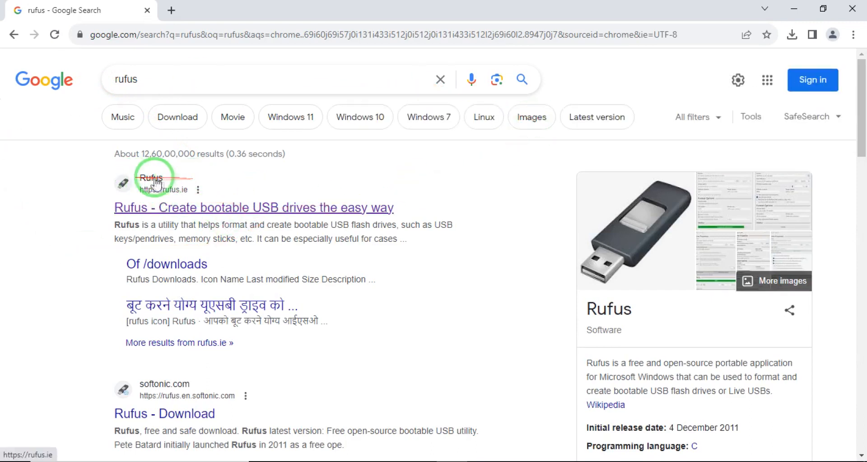
click(140, 180)
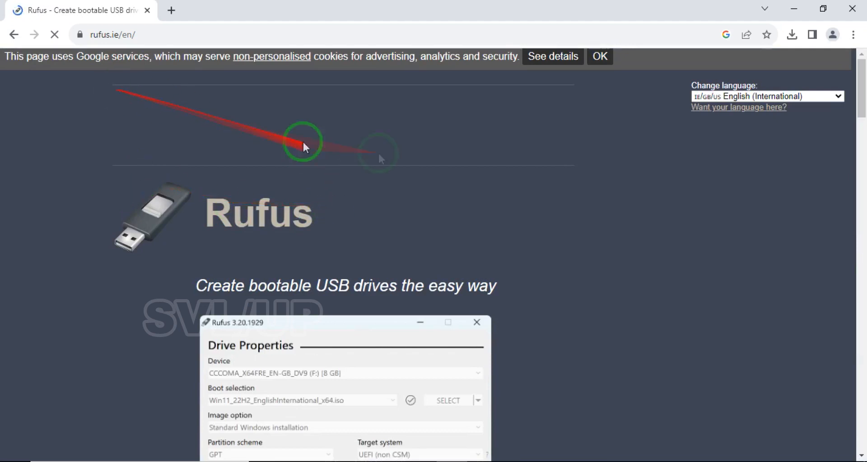
- Download rufus-4.2.exe, the standard Windows x64 release, from the latest releases table and dismiss the advertisement
scroll(469, 142, down, 3)
click(19, 373)
scroll(328, 247, down, 15)
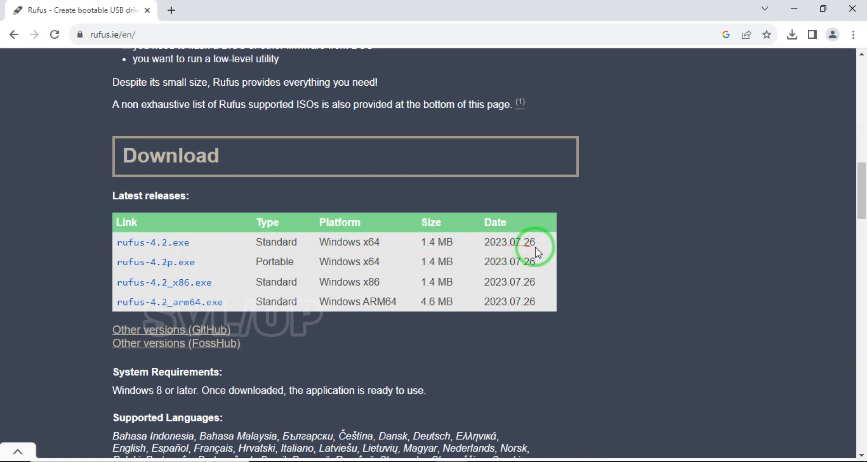
click(132, 244)
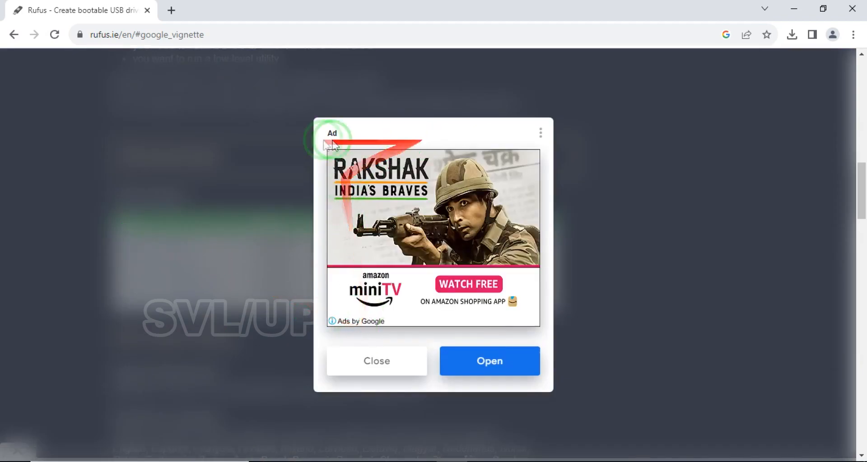
click(378, 364)
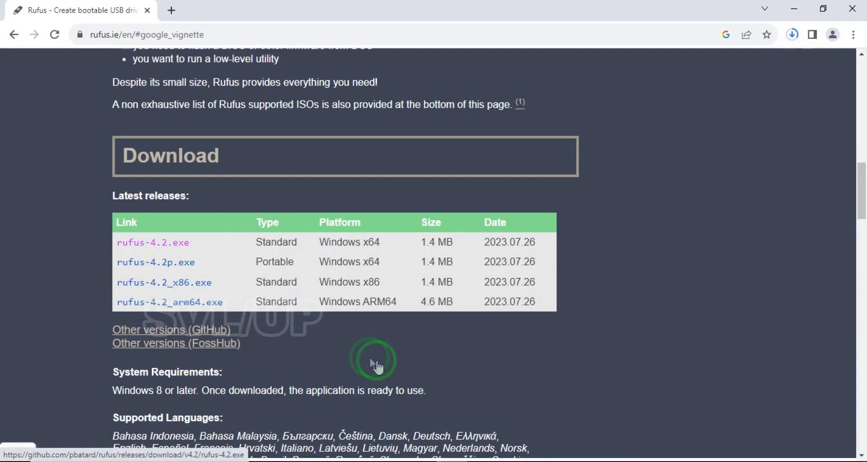
- Show the downloaded rufus-4.2.exe in its folder from the browser's downloads list and try to run it as administrator
click(853, 34)
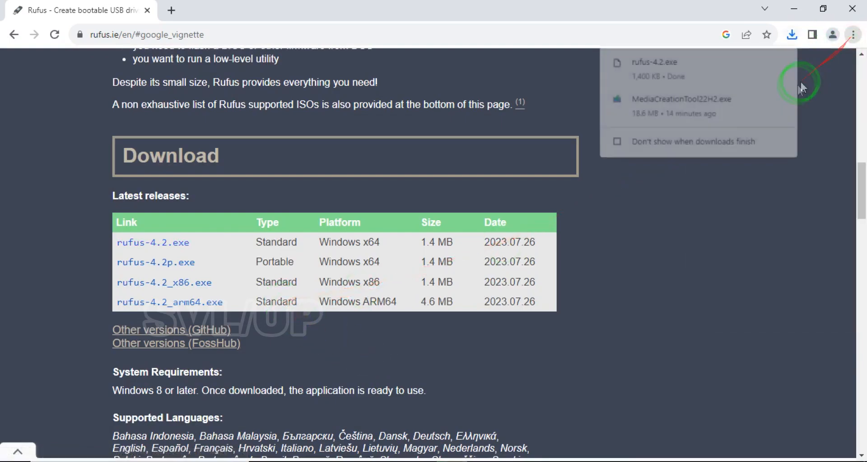
click(856, 35)
click(736, 120)
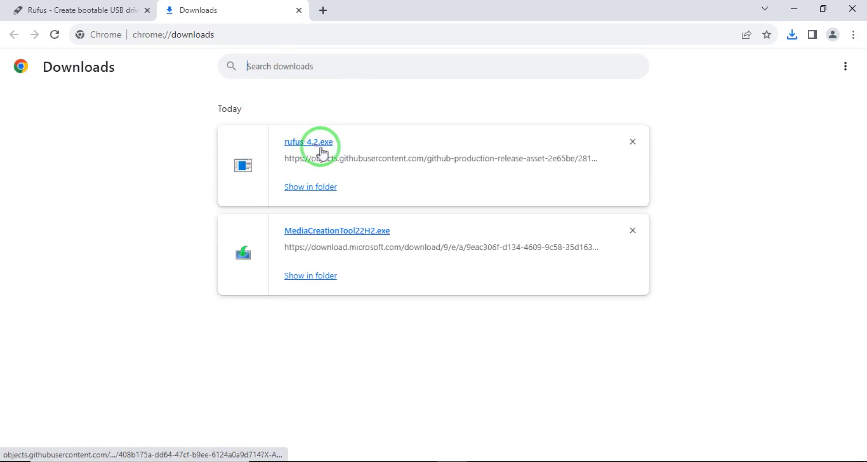
click(301, 190)
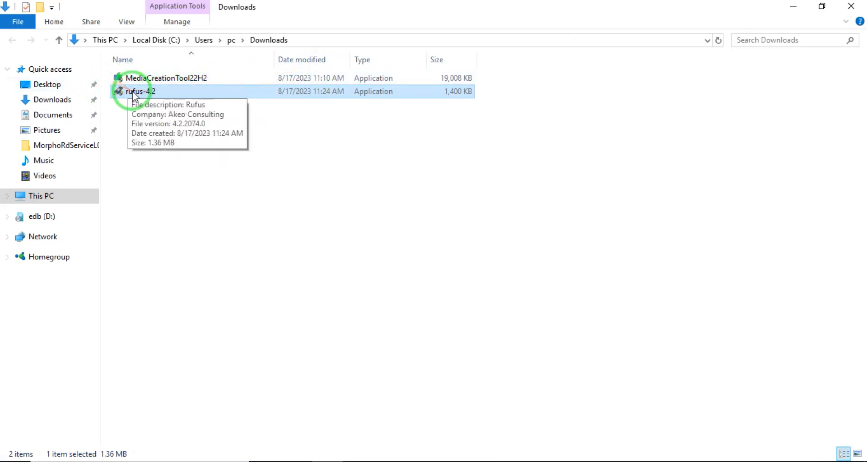
right_click(143, 93)
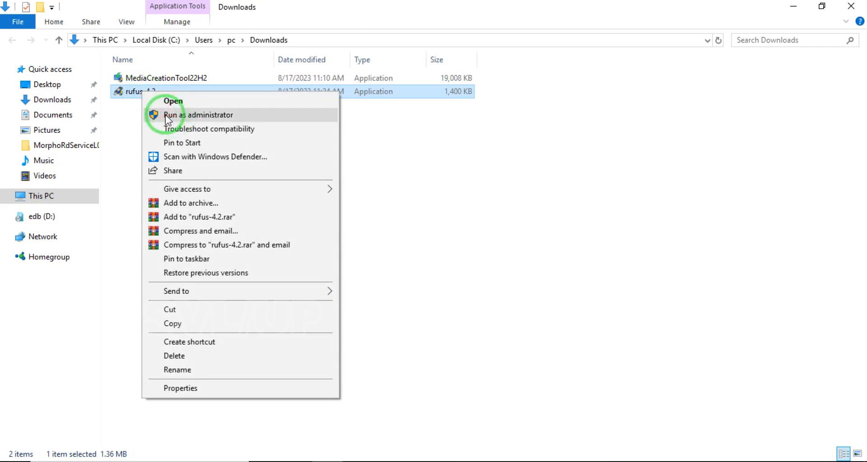
click(166, 115)
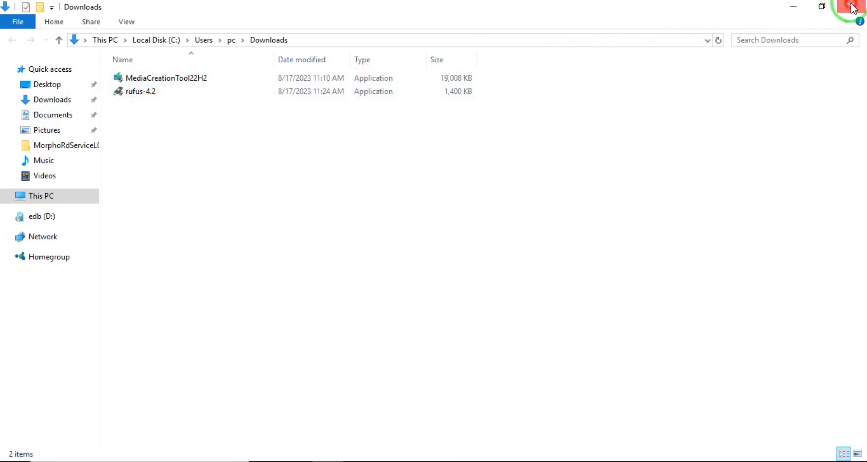
- Close the Downloads folder and the browser, and refresh the desktop
click(849, 5)
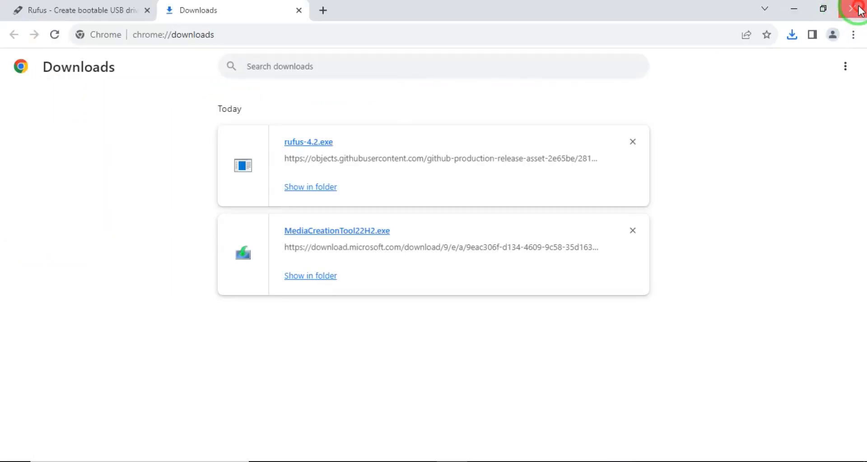
click(857, 9)
right_click(375, 180)
click(400, 208)
- Move the Windows 10 icon closer to rufus-4.2 on the desktop and select the rufus-4.2 icon
drag(581, 88, 570, 93)
drag(517, 93, 517, 91)
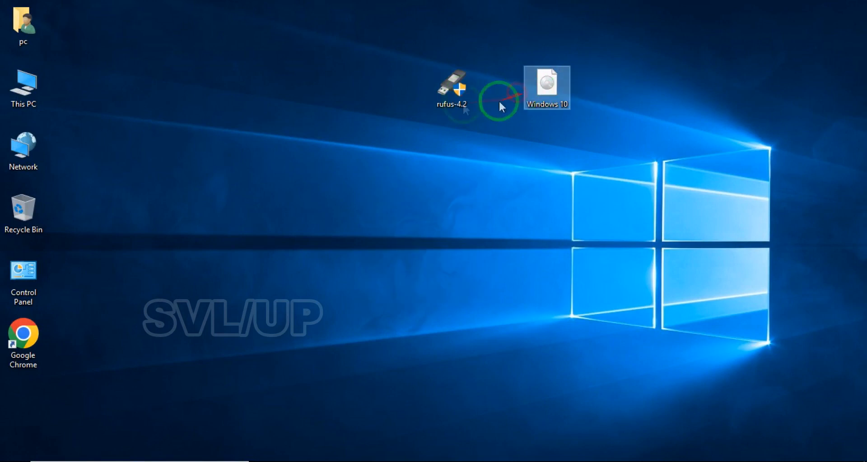
click(471, 85)
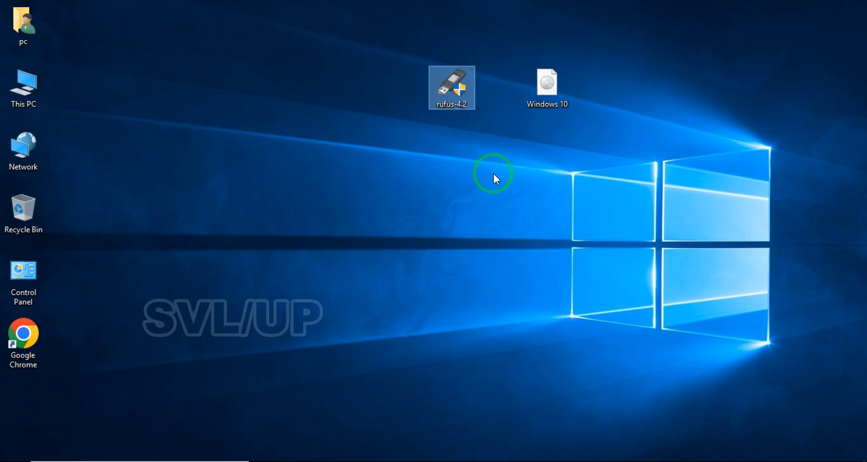
- Open drive edb (D:) from This PC, select all its files, and review the actions available for the files and the drive
double_click(17, 93)
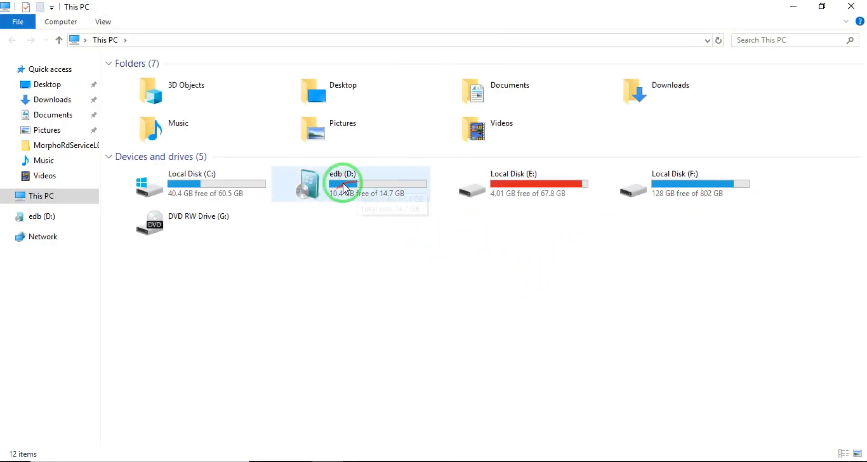
click(350, 180)
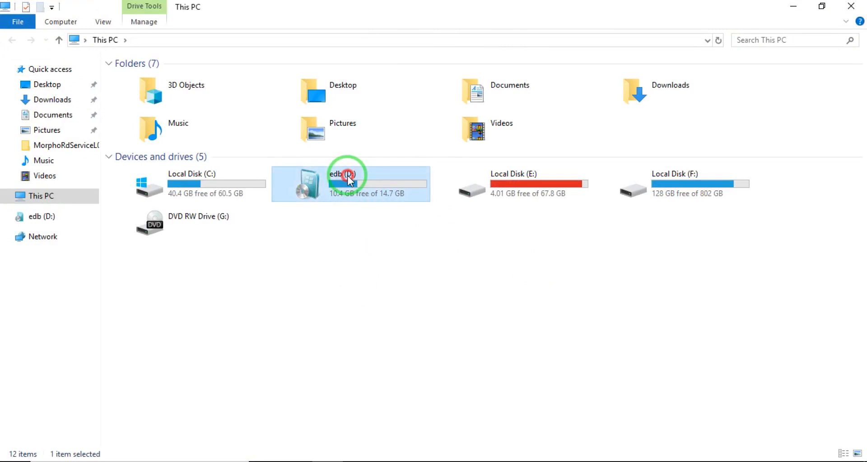
double_click(350, 181)
drag(811, 170, 111, 95)
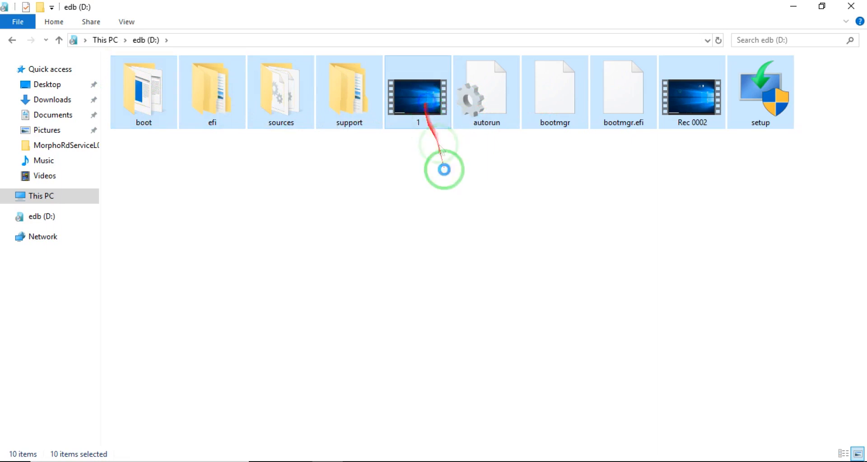
right_click(428, 104)
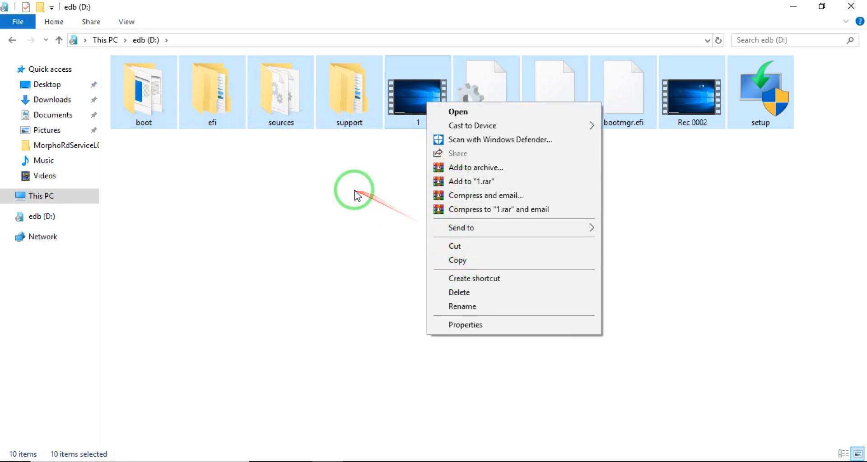
click(357, 193)
drag(804, 193, 120, 68)
click(12, 40)
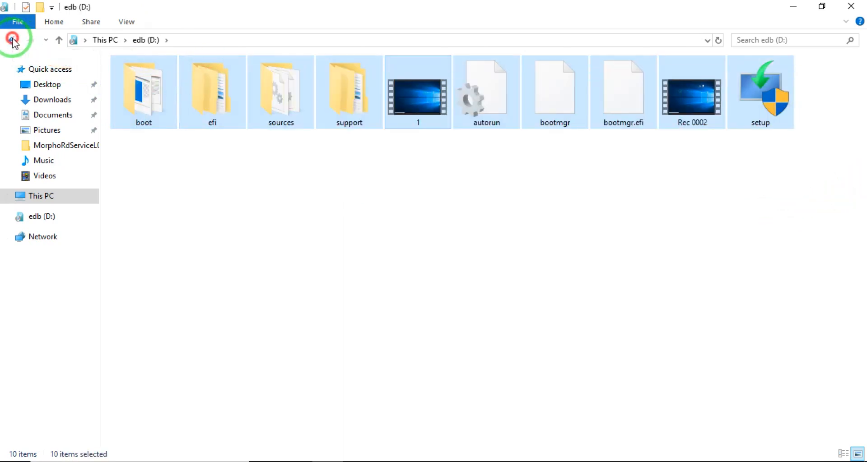
right_click(341, 186)
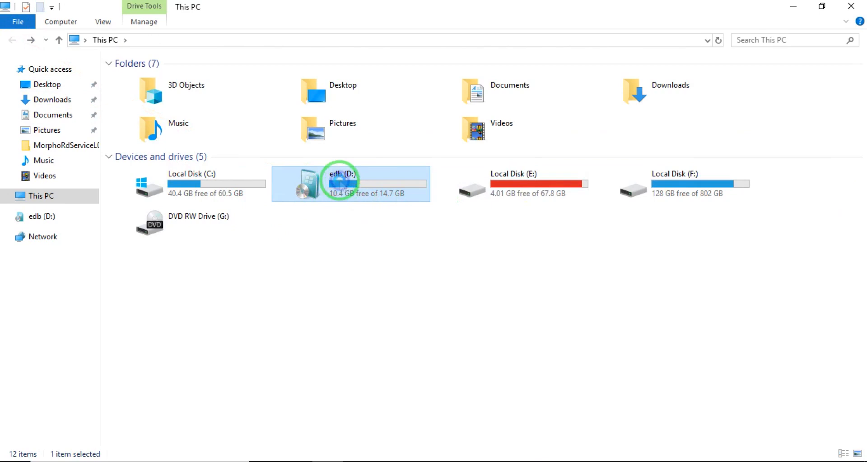
click(371, 370)
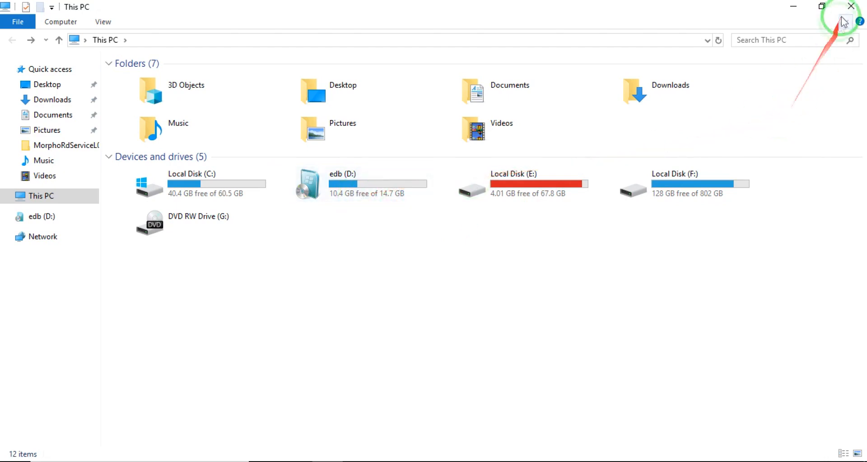
- Close the This PC window and refresh the desktop
click(851, 5)
right_click(187, 140)
click(214, 178)
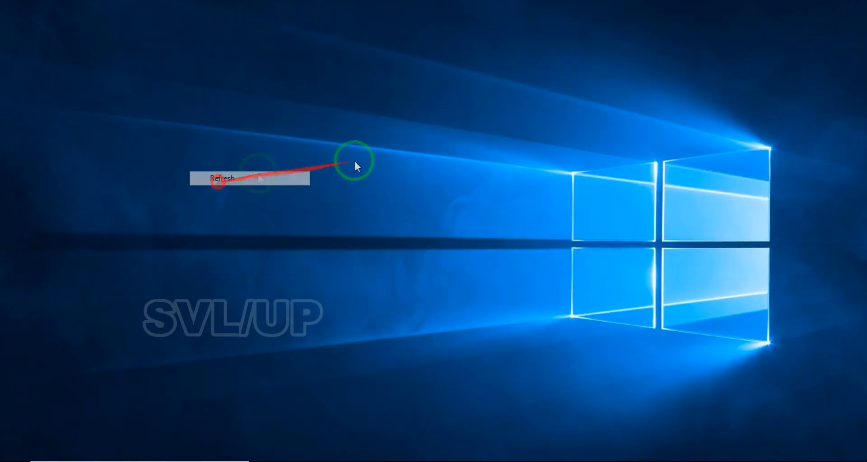
- Run rufus-4.2 from the desktop as administrator, allow it to start, and reposition its window
click(452, 110)
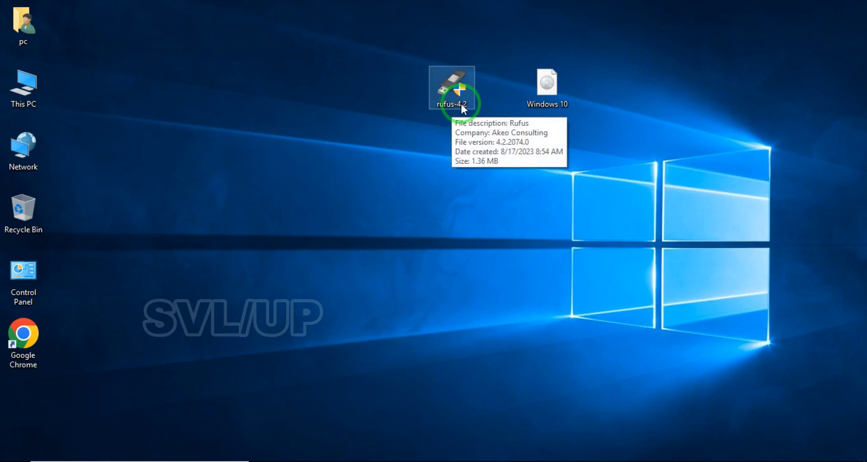
right_click(454, 82)
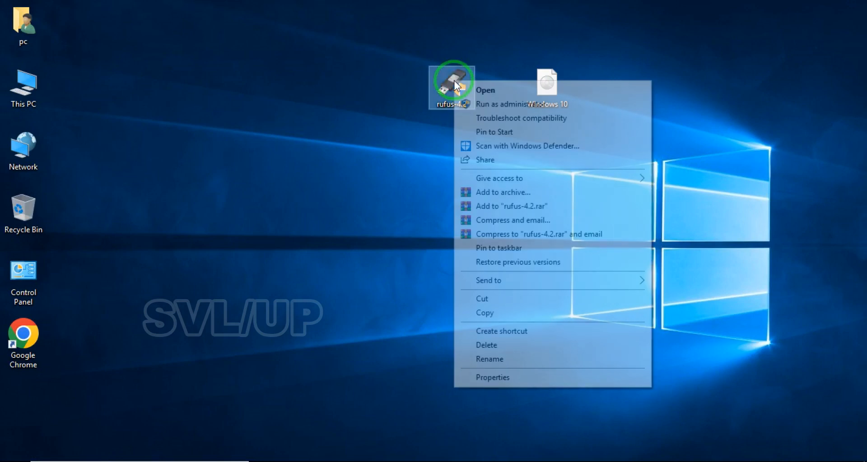
click(513, 109)
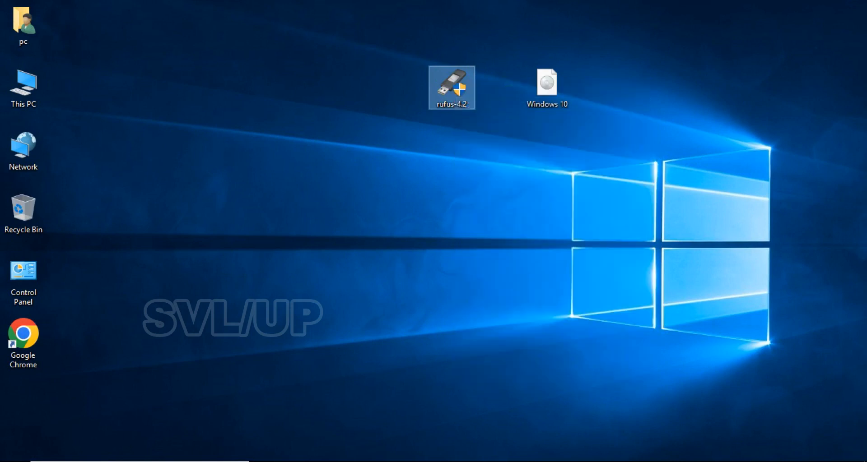
click(369, 330)
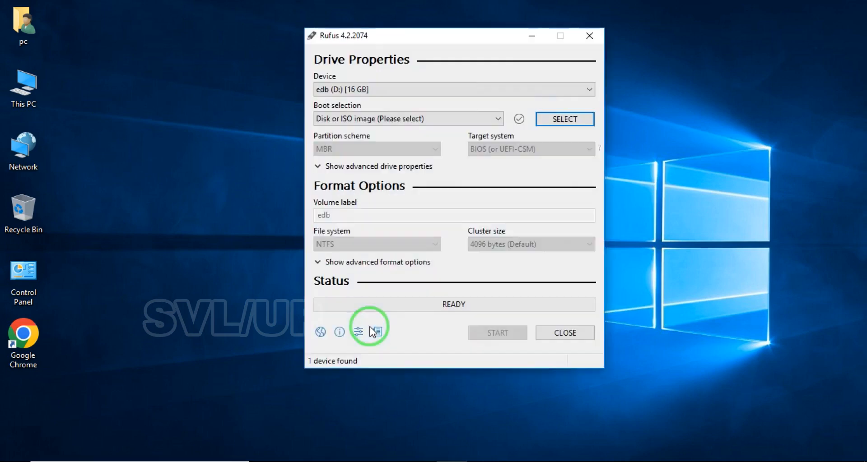
drag(488, 39, 474, 63)
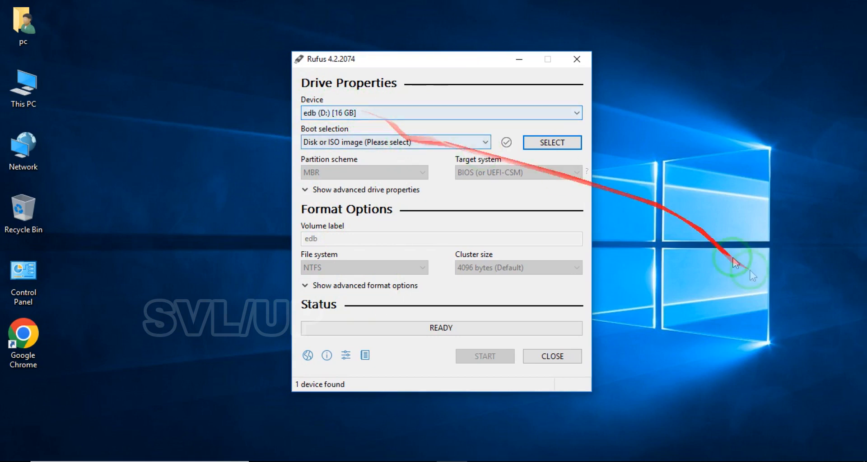
- Select edb (D:) [16 GB] as the device and keep Disk or ISO image as the boot selection
click(357, 113)
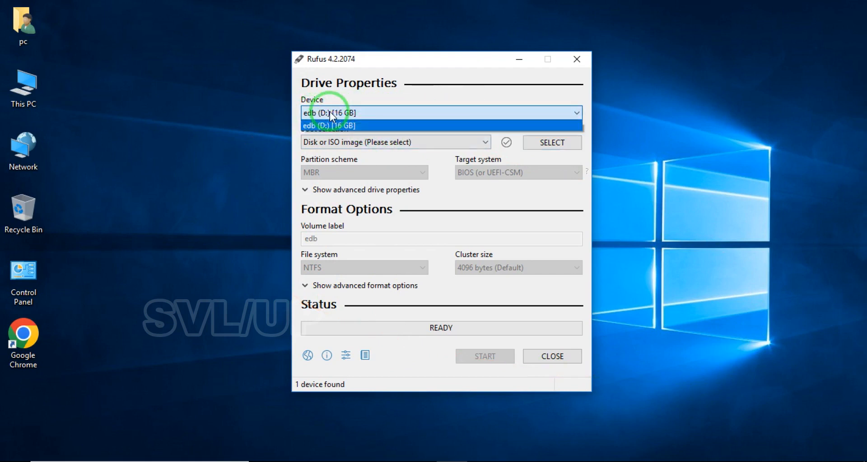
click(347, 126)
click(311, 143)
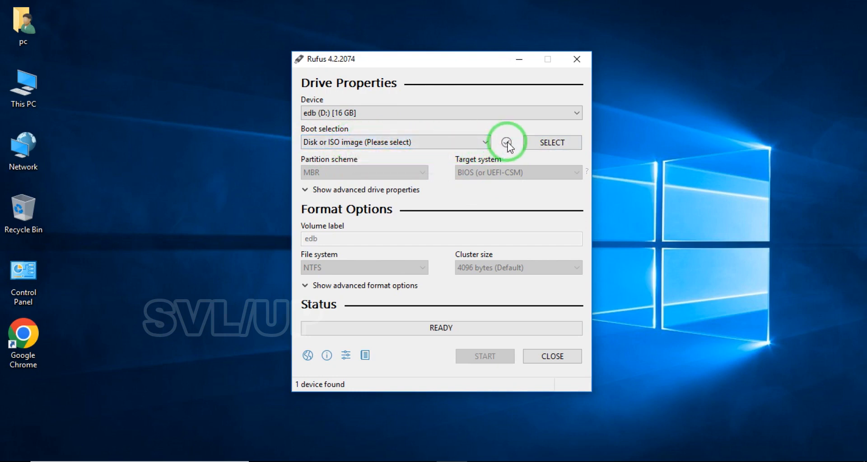
- Load the Windows 10 disc image from the Desktop as the boot selection
click(570, 145)
mouse_move(528, 84)
mouse_down()
mouse_move(678, 101)
mouse_move(627, 102)
mouse_move(544, 81)
mouse_up()
drag(449, 82, 387, 177)
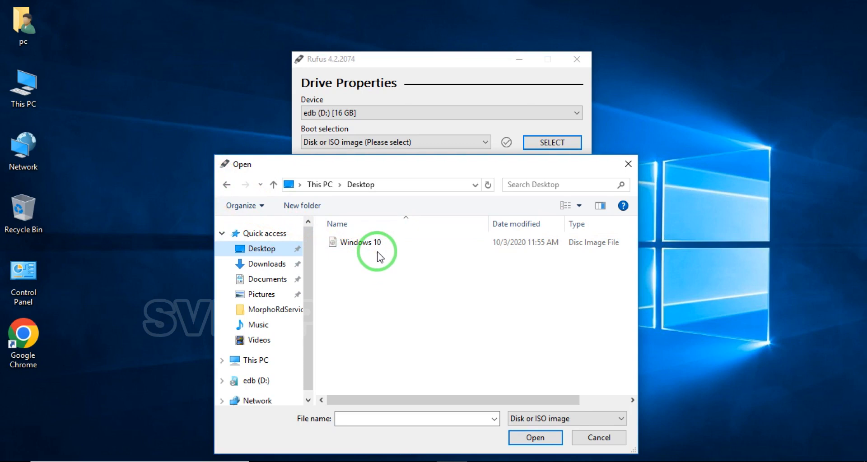
drag(435, 168, 423, 109)
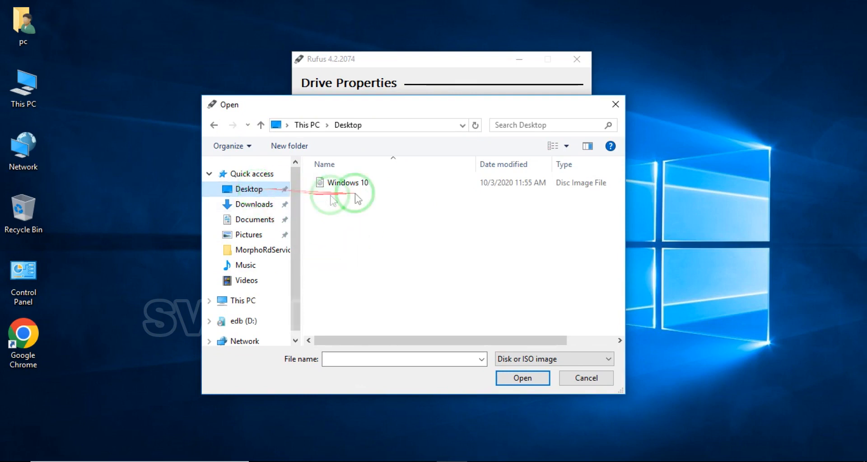
click(331, 188)
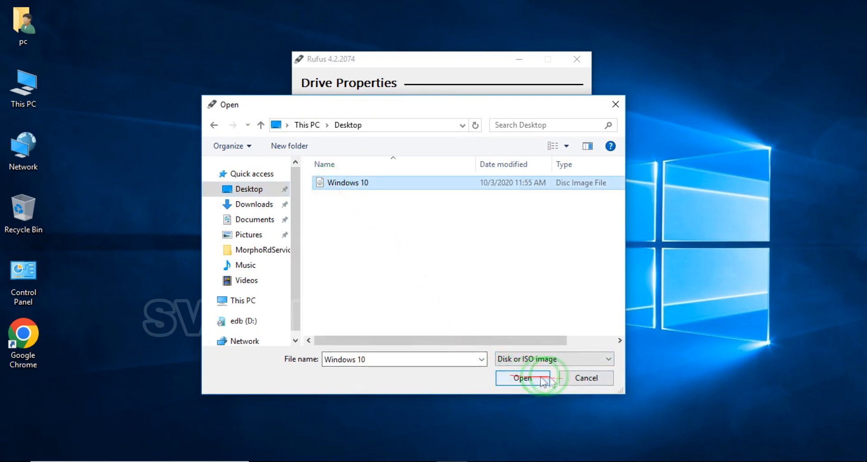
click(524, 380)
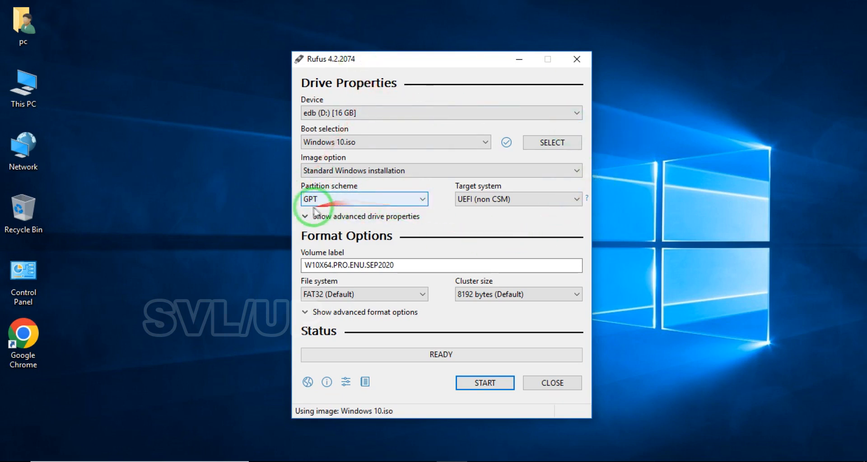
- Examine the available partition schemes, MBR and GPT, and keep GPT selected
click(417, 199)
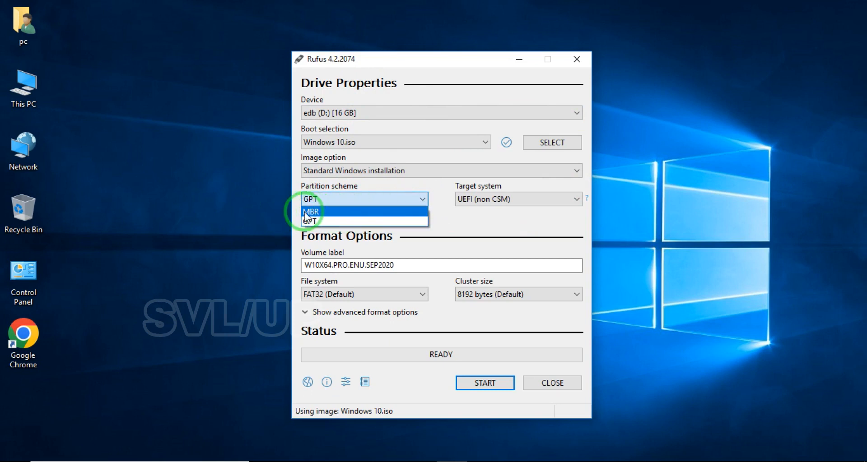
click(465, 221)
click(336, 199)
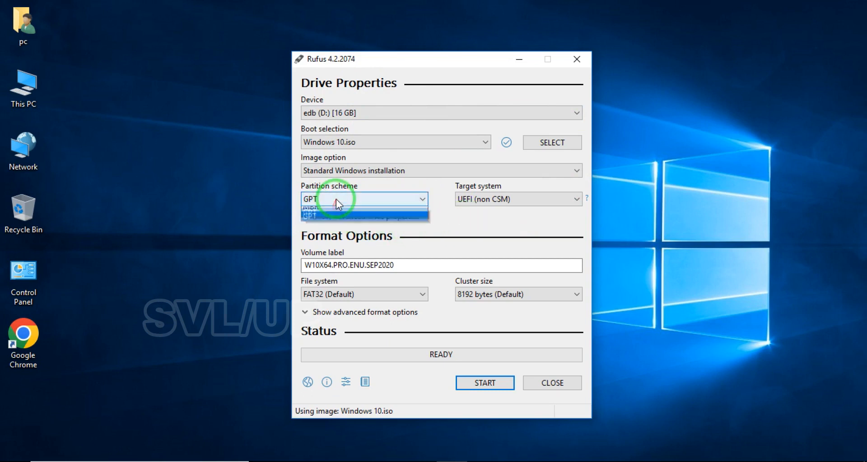
click(489, 224)
click(412, 201)
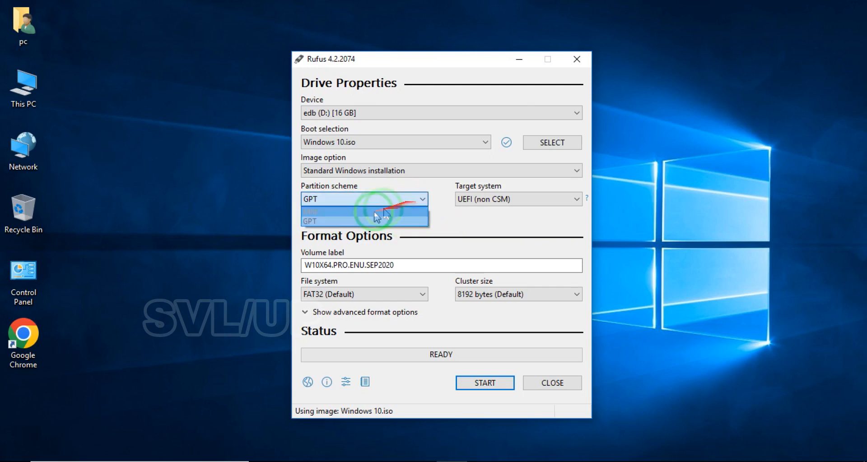
click(439, 214)
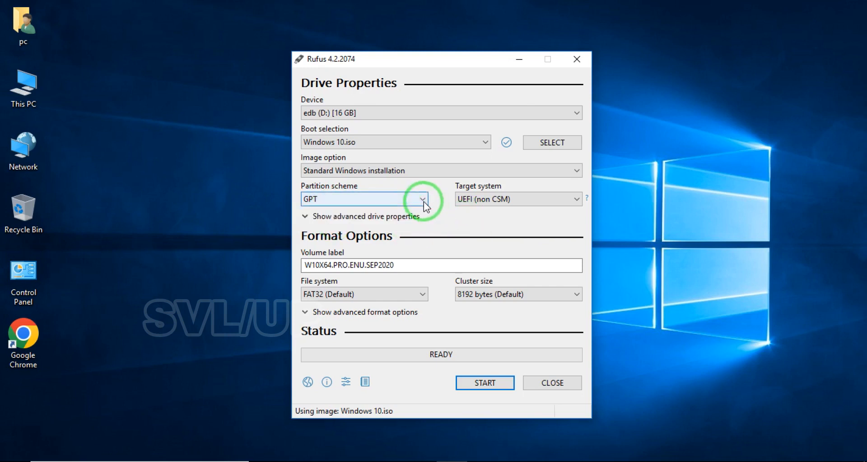
click(424, 202)
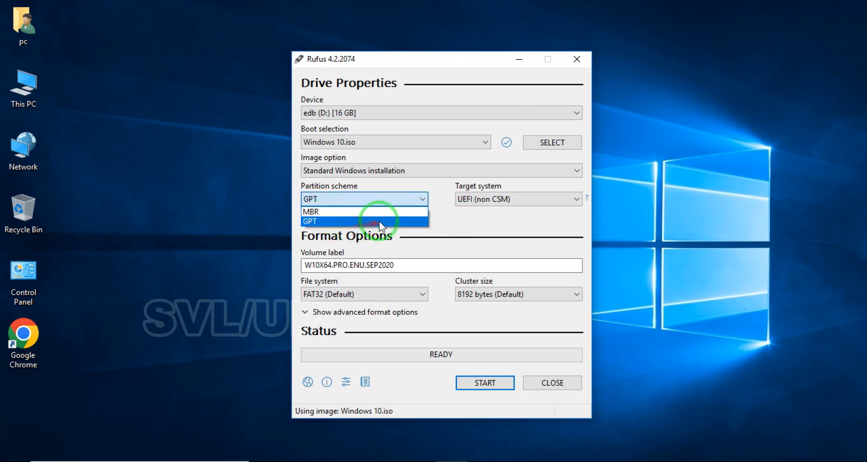
click(348, 217)
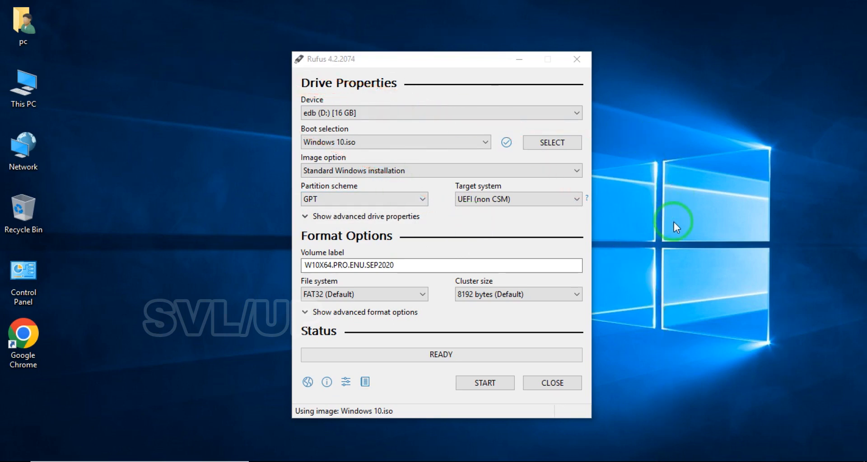
- Set the partition scheme to MBR and move the Rufus window clear of the This PC icon
click(420, 199)
click(359, 212)
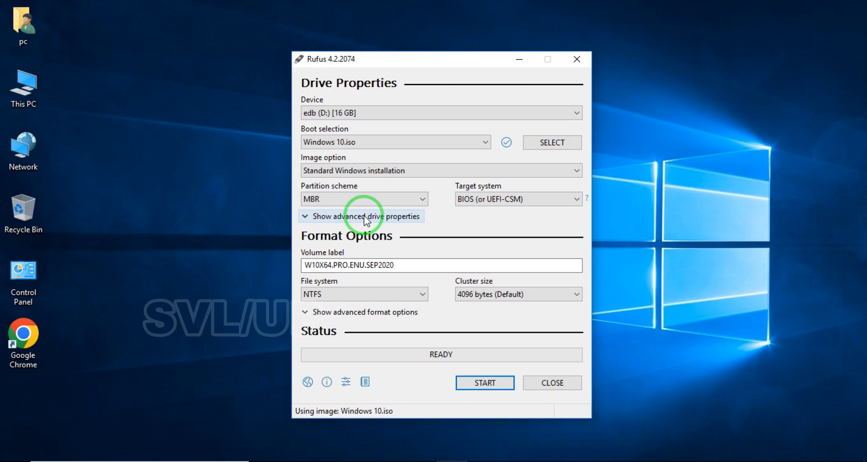
click(406, 199)
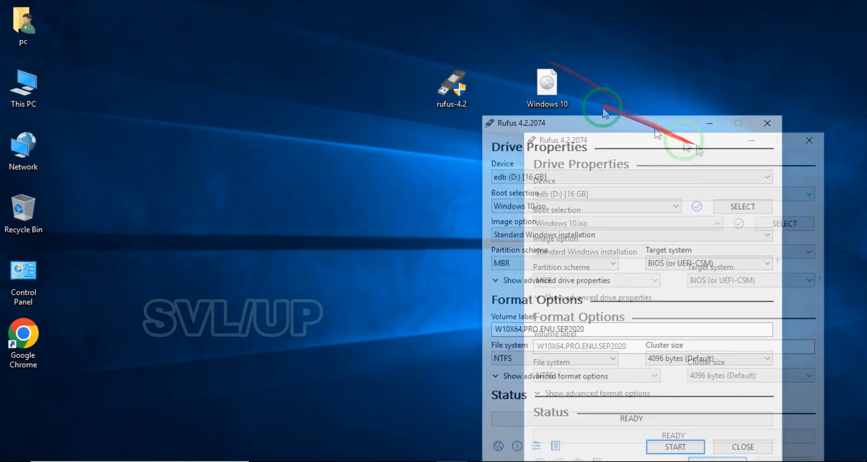
drag(657, 133, 480, 64)
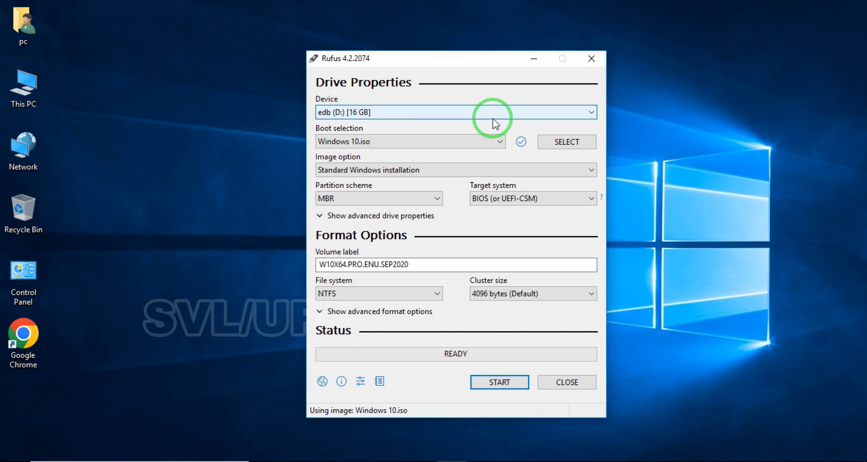
drag(459, 63, 492, 70)
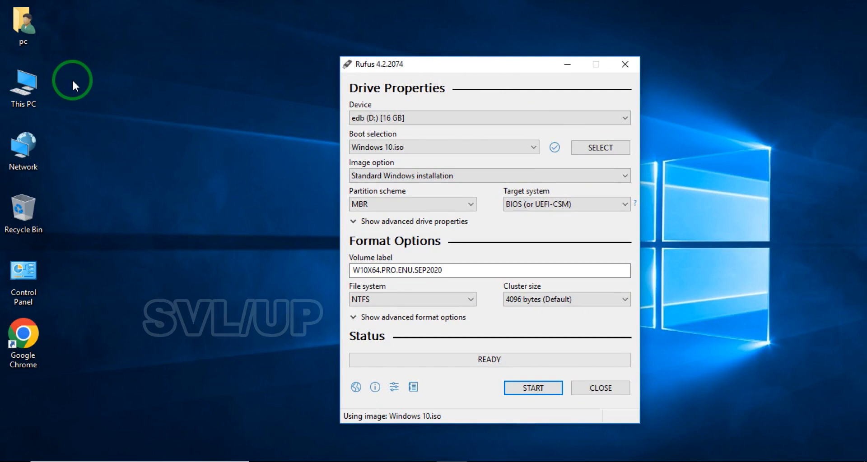
click(17, 104)
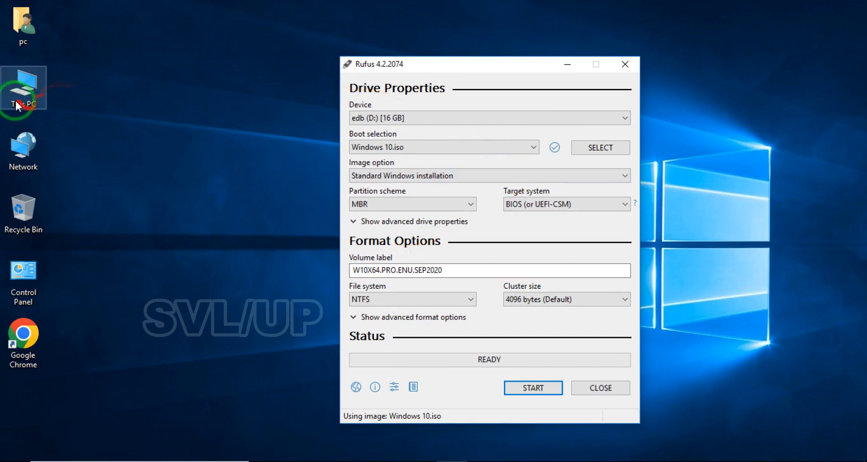
right_click(32, 87)
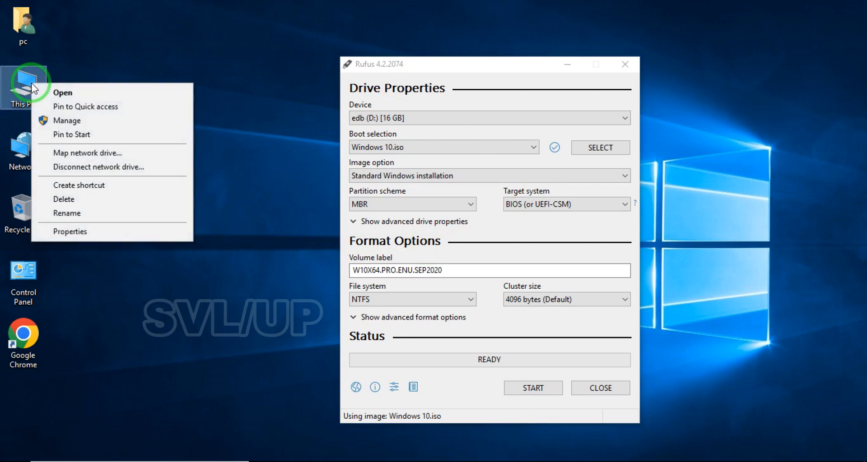
click(170, 52)
double_click(28, 89)
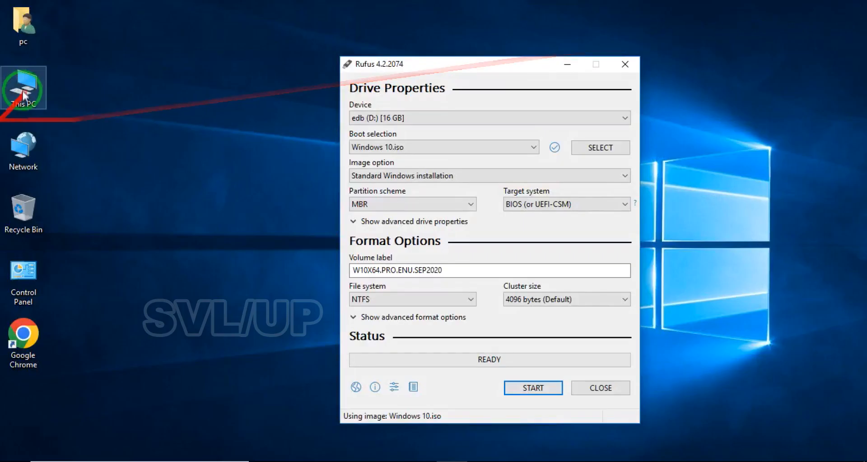
right_click(25, 84)
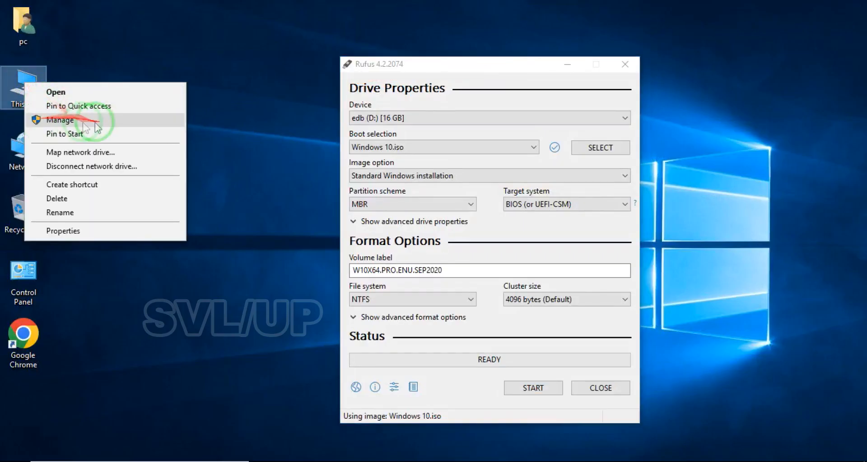
right_click(20, 75)
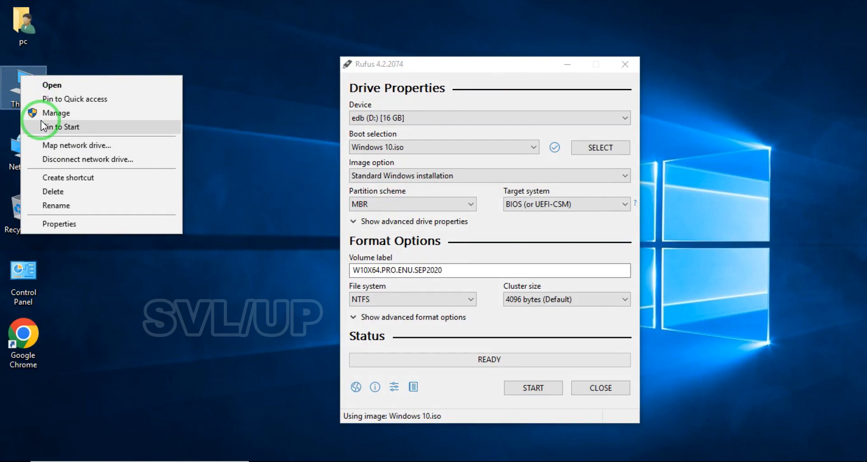
click(273, 101)
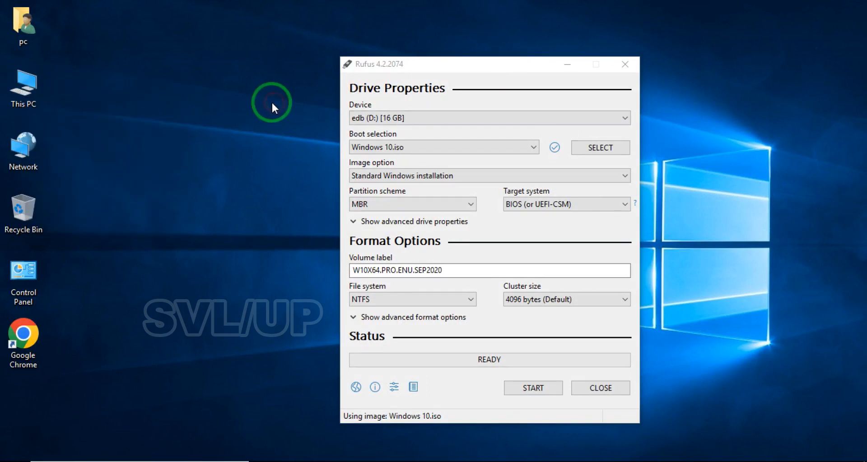
- Open Computer Management for This PC, reposition its window, and show Disk Management
right_click(30, 87)
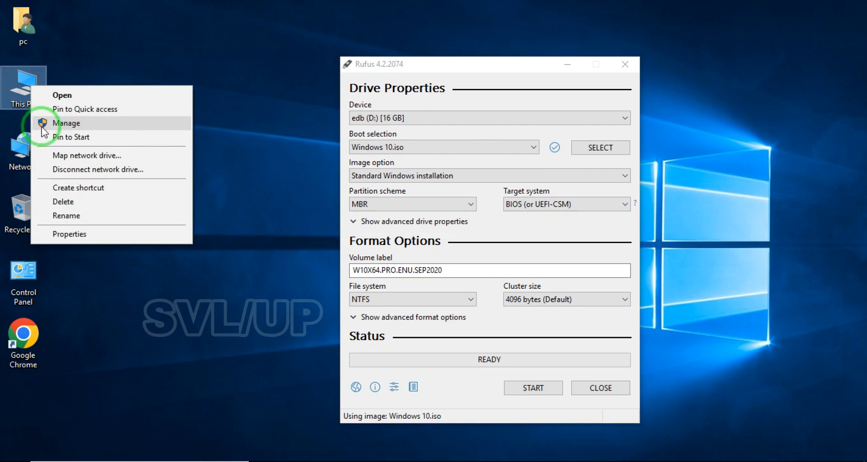
click(74, 128)
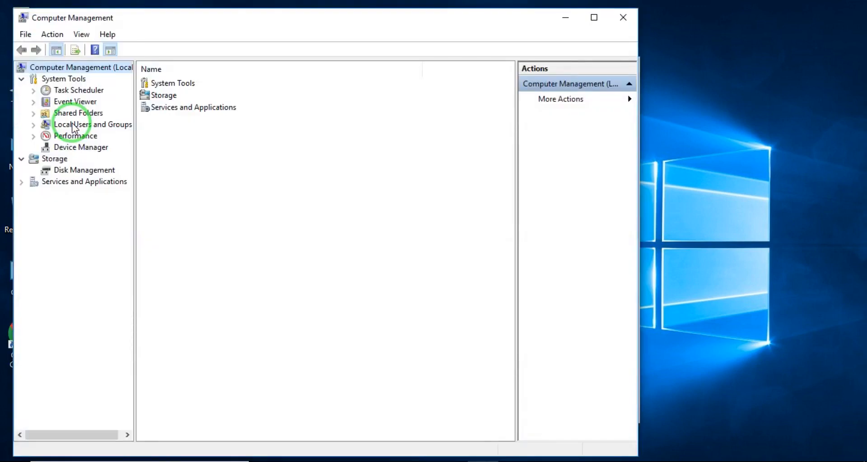
drag(271, 20, 390, 21)
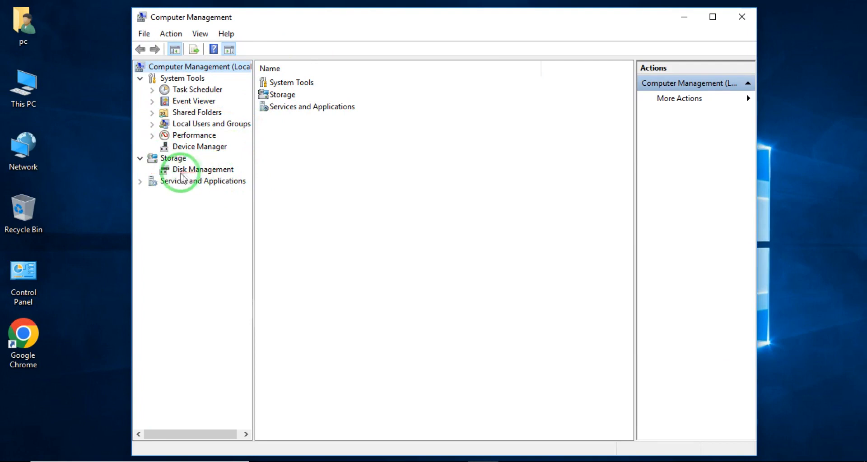
click(202, 171)
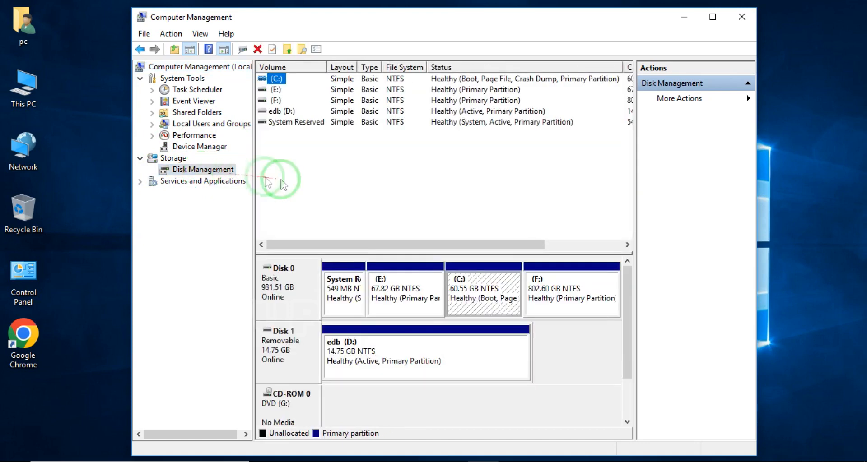
scroll(385, 194, down, 1)
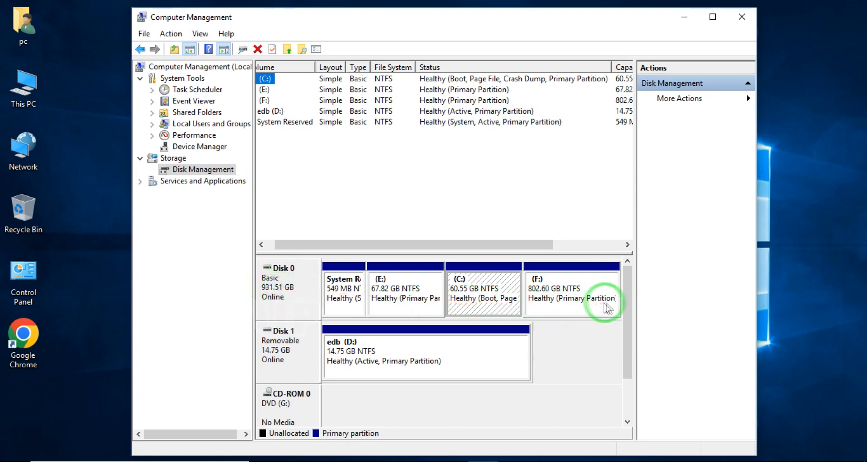
- Open the properties of Disk 0 and check its partition style in the volume information
right_click(290, 298)
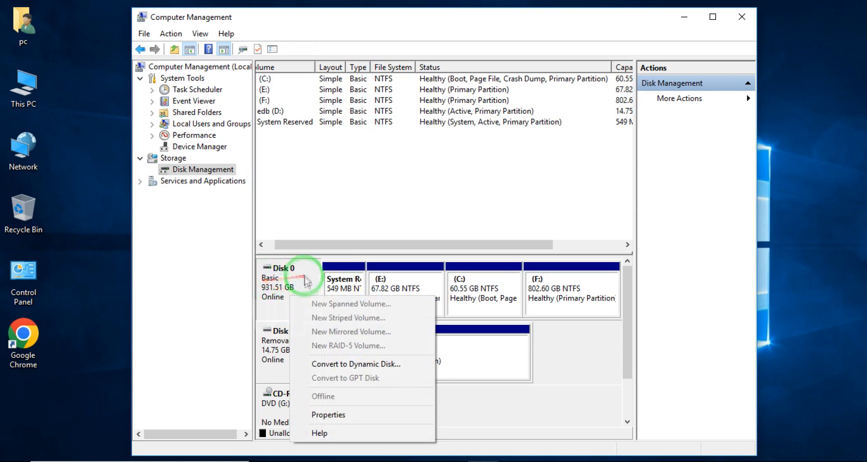
click(335, 416)
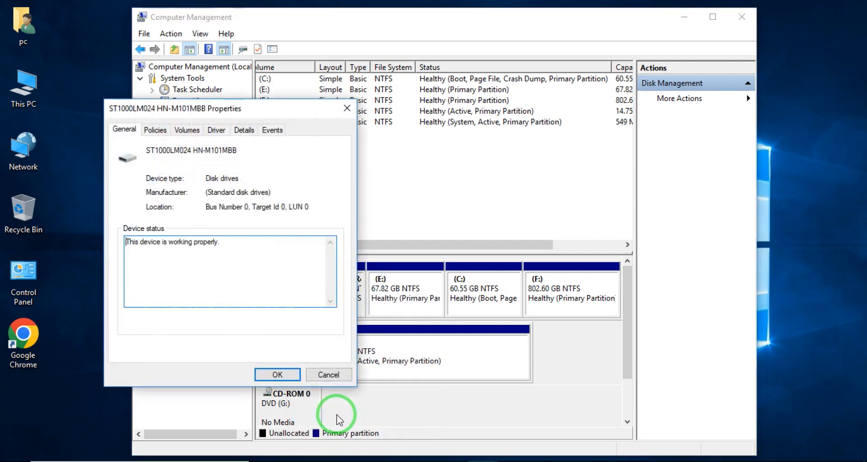
drag(275, 110, 462, 140)
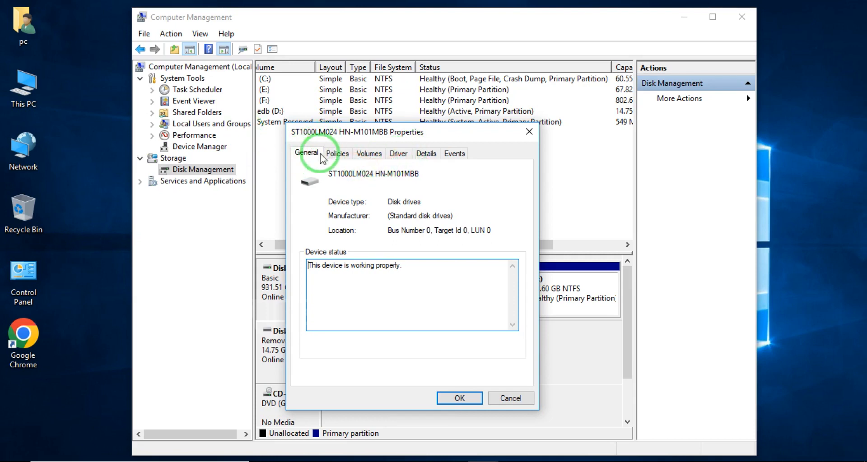
click(338, 156)
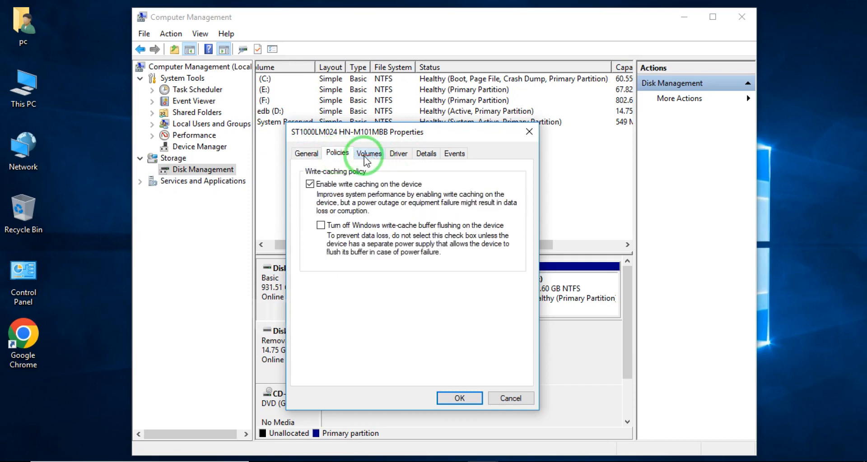
click(378, 158)
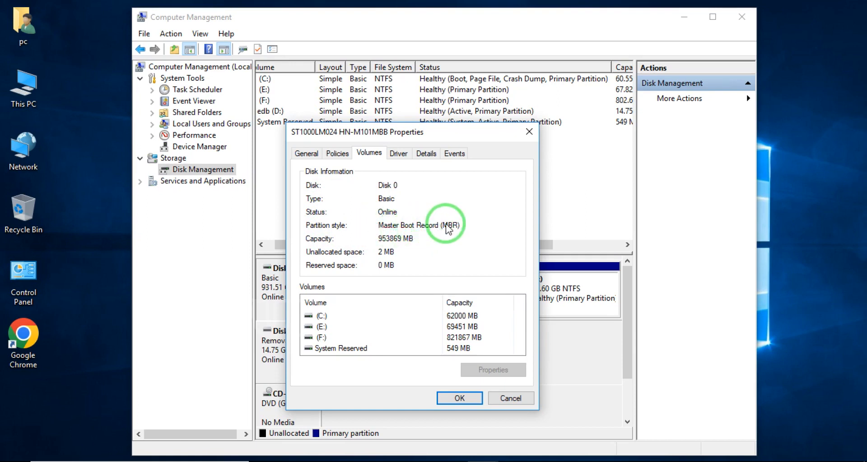
- Bring Rufus beside the Disk 0 properties and compare its partition scheme with the disk's partition style
click(456, 461)
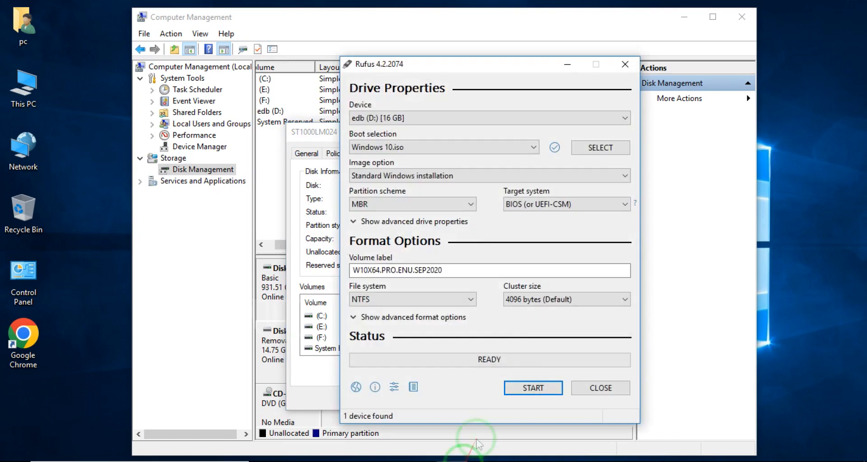
drag(480, 68, 644, 88)
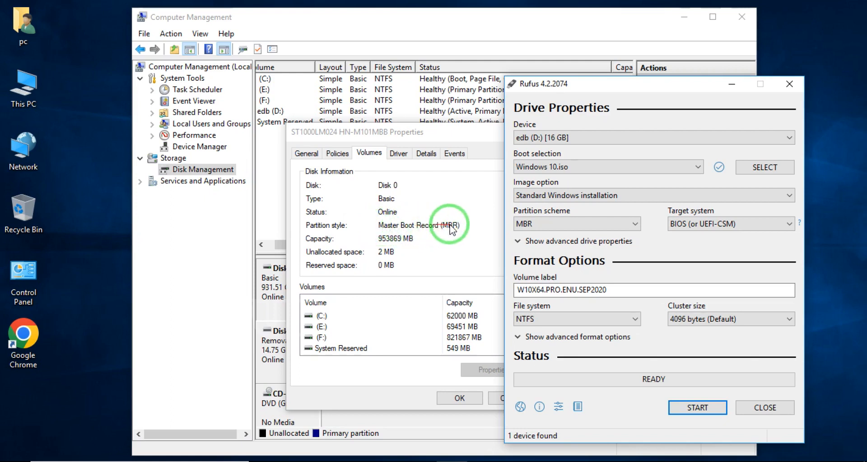
click(449, 131)
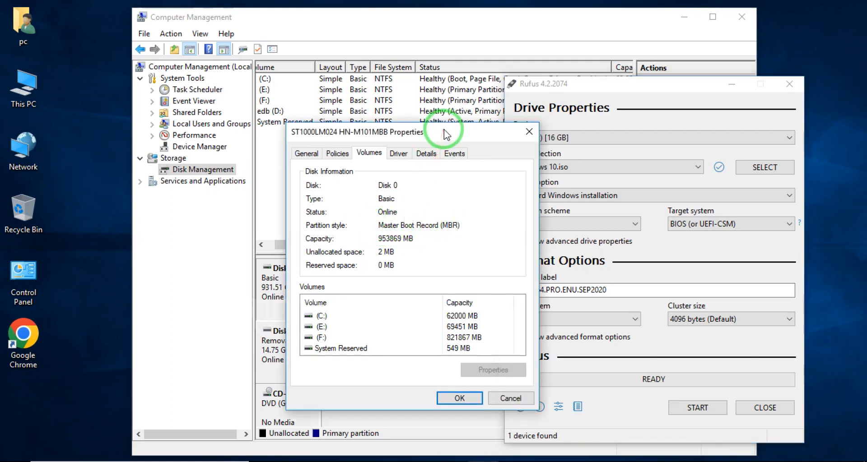
- Close the Disk 0 properties and Computer Management, and move the Rufus window back to the middle of the desktop
click(529, 133)
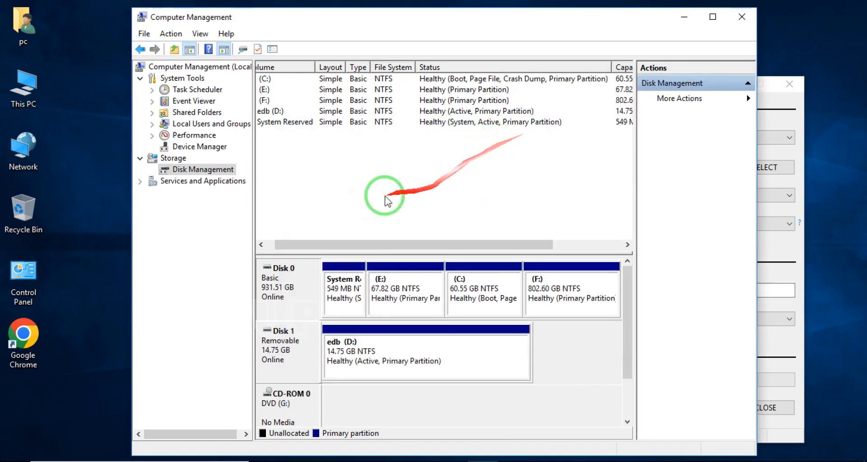
click(746, 18)
drag(644, 65, 458, 67)
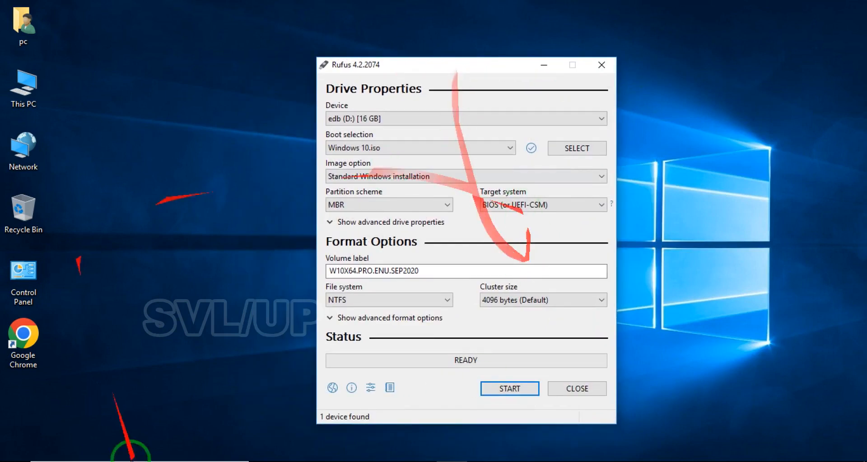
- Select MBR as the partition scheme for the Windows 10 USB drive
click(447, 205)
click(354, 219)
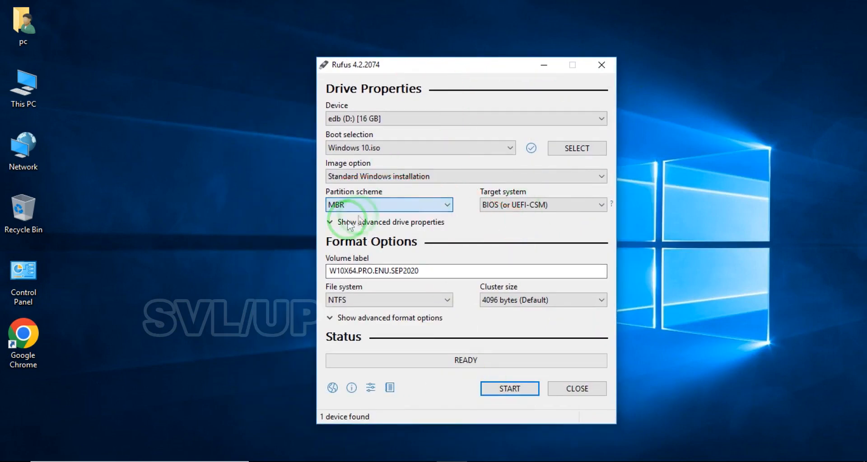
click(450, 206)
click(665, 210)
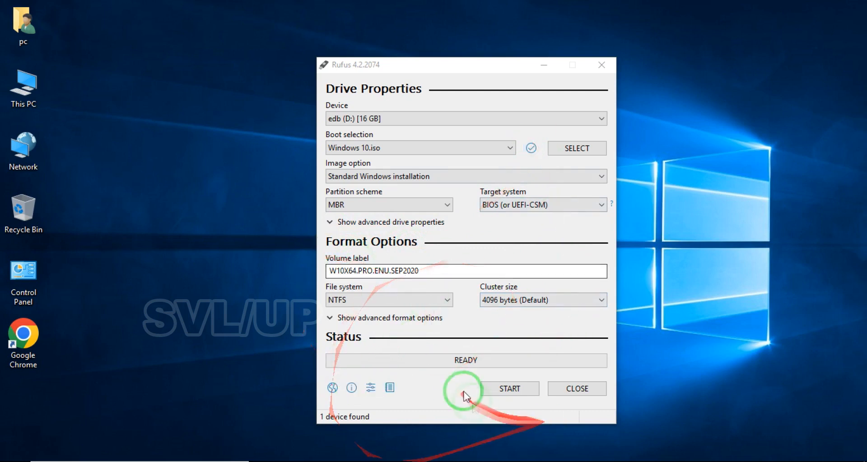
click(454, 360)
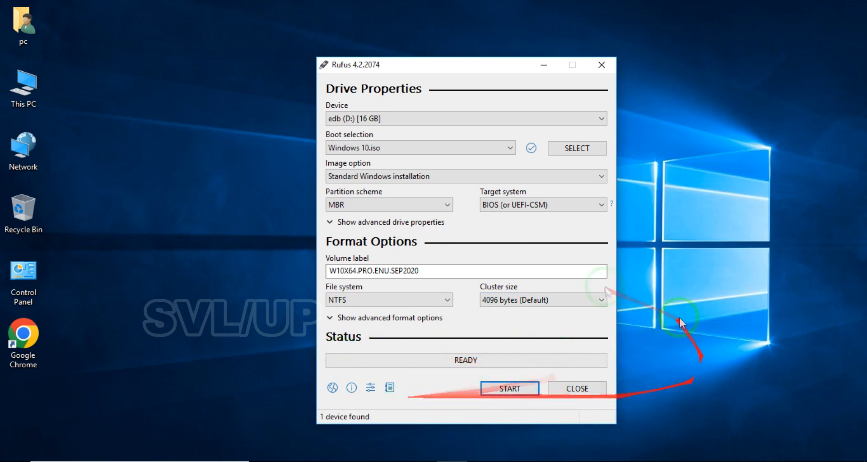
- Start writing Windows 10.iso to the USB drive without any Windows customization options, and confirm erasing all data on edb (D:)
click(510, 393)
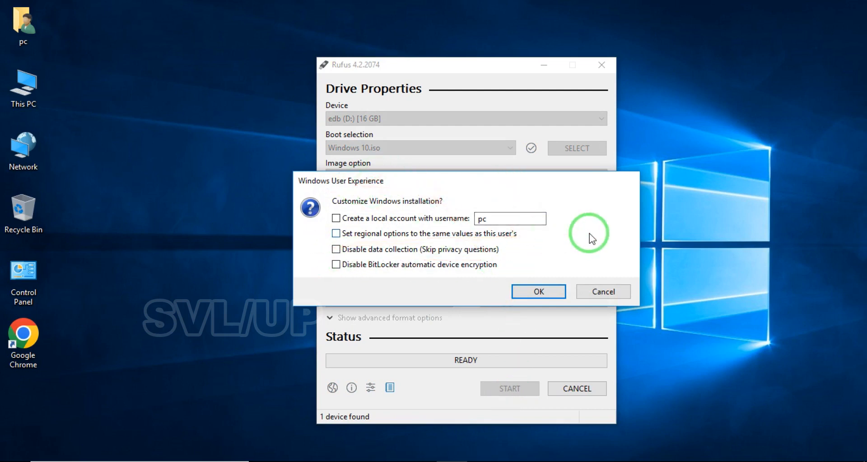
click(550, 291)
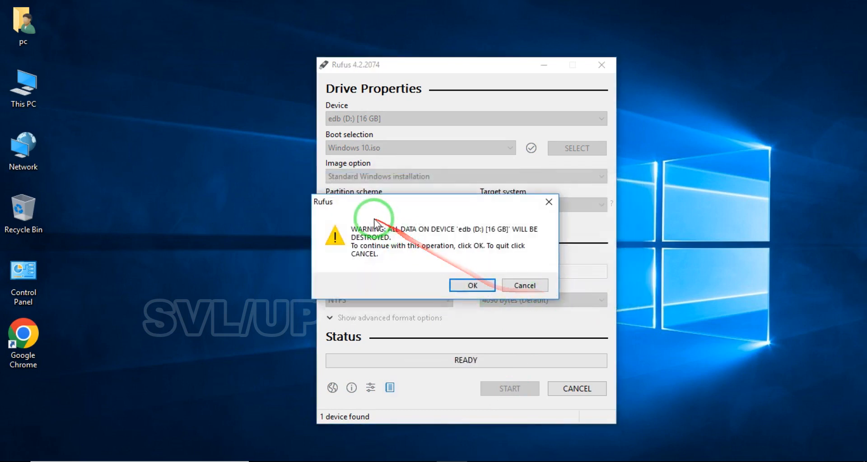
drag(437, 206, 215, 169)
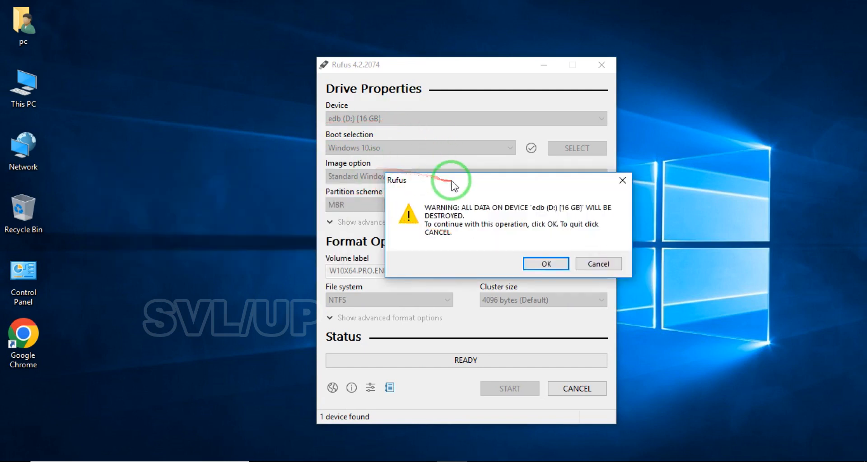
drag(452, 182, 449, 152)
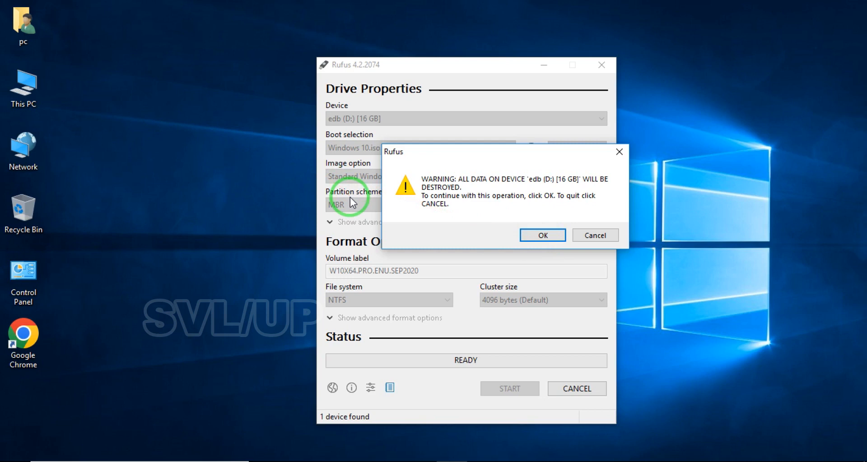
click(543, 235)
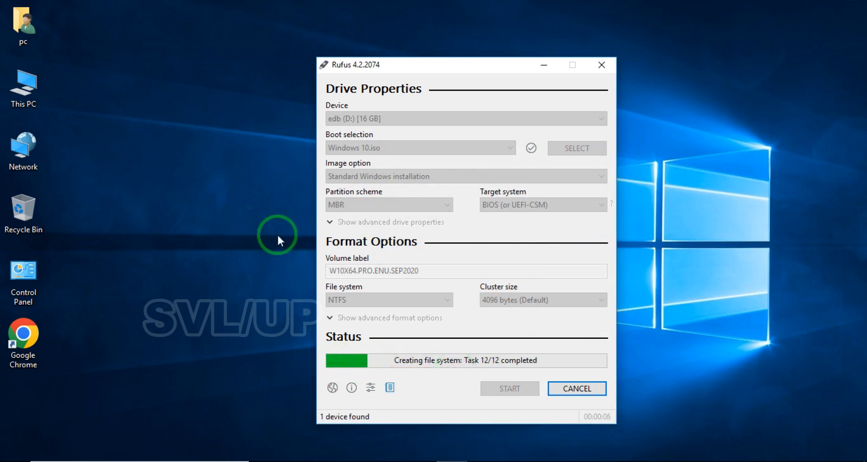
- Open the W10X64_PRO_ENU_SEP2020 (D:) drive from This PC, select the files copied so far, and restore the window down
double_click(23, 85)
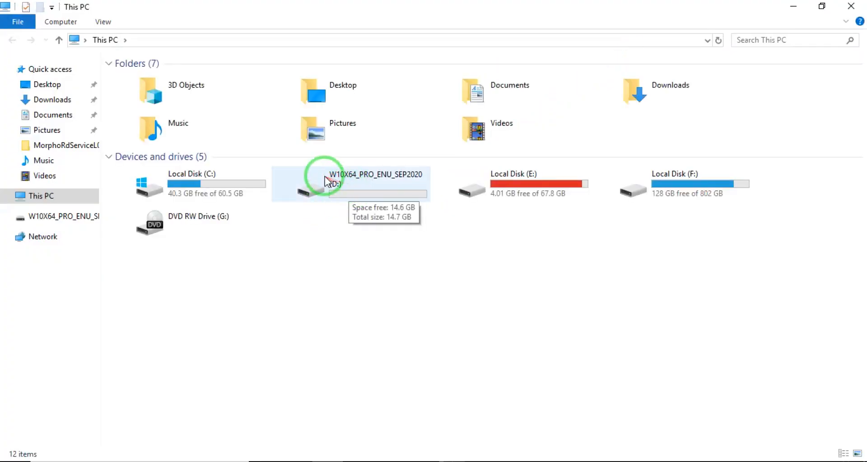
double_click(363, 199)
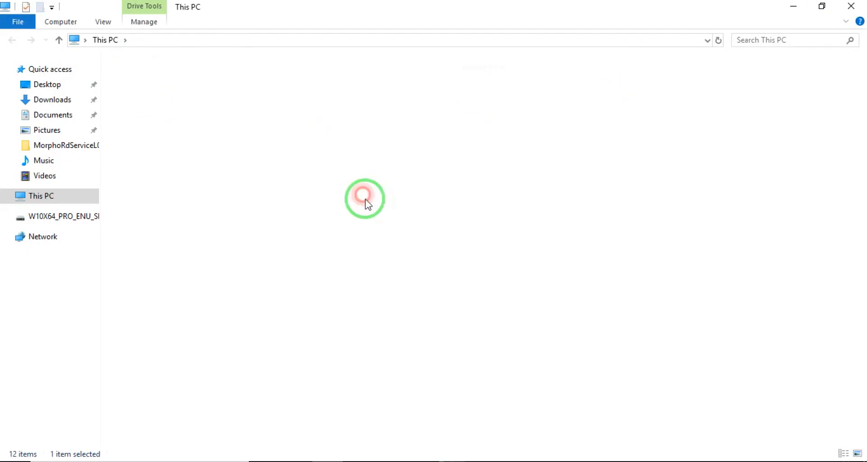
drag(527, 168, 140, 91)
click(822, 6)
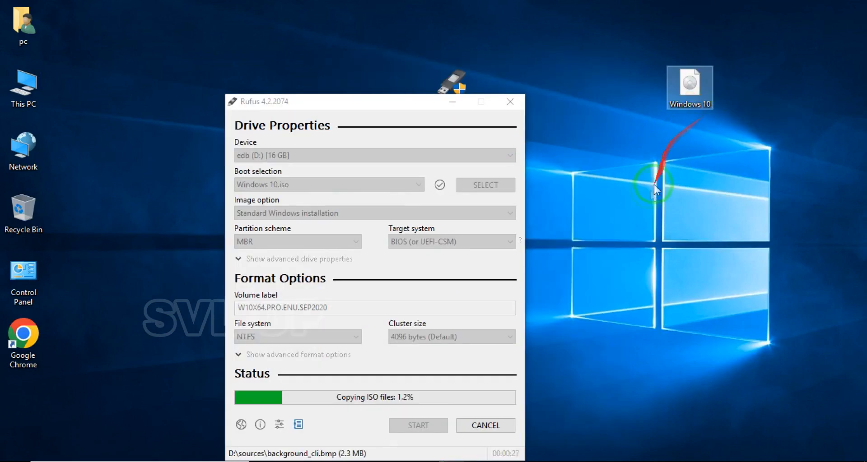
- Check the copying progress by refreshing the contents of the D: drive, close the drive window, and reposition Rufus
drag(392, 103, 366, 39)
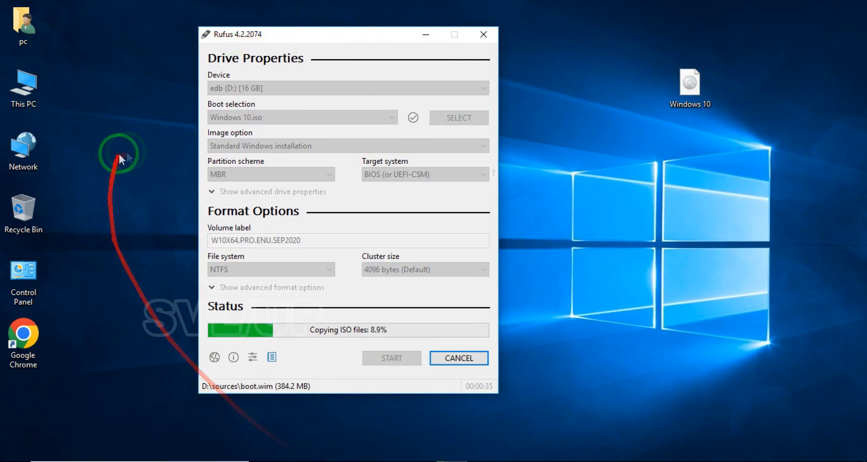
click(337, 461)
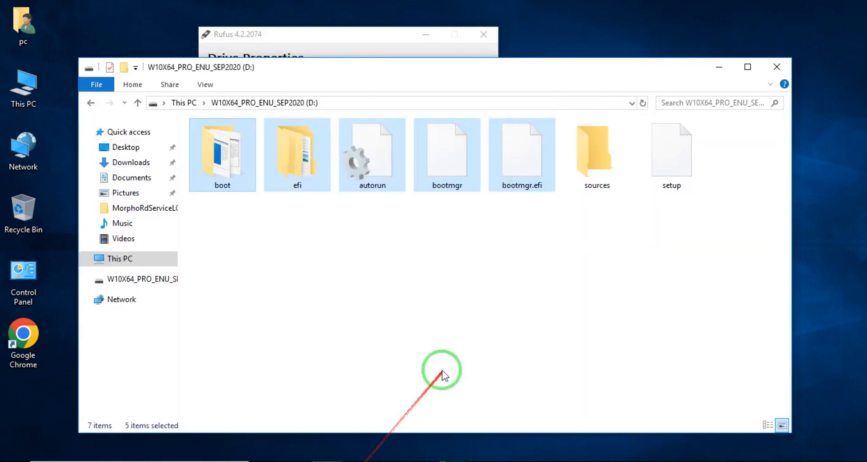
drag(620, 66, 607, 183)
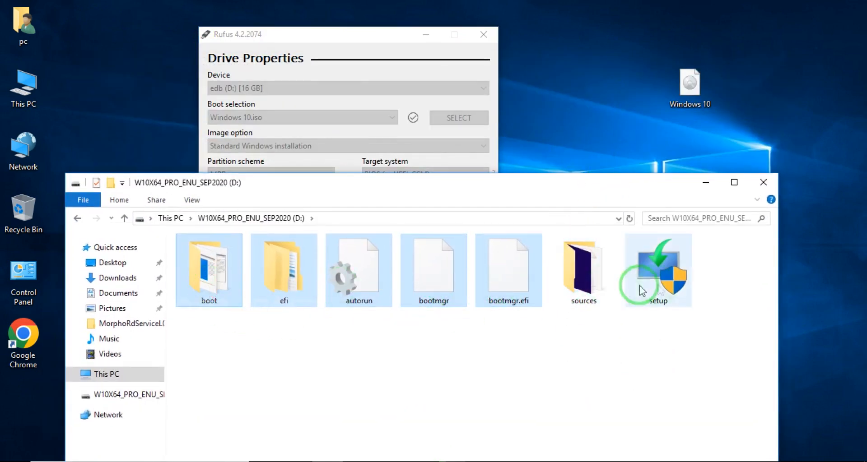
drag(551, 189, 540, 121)
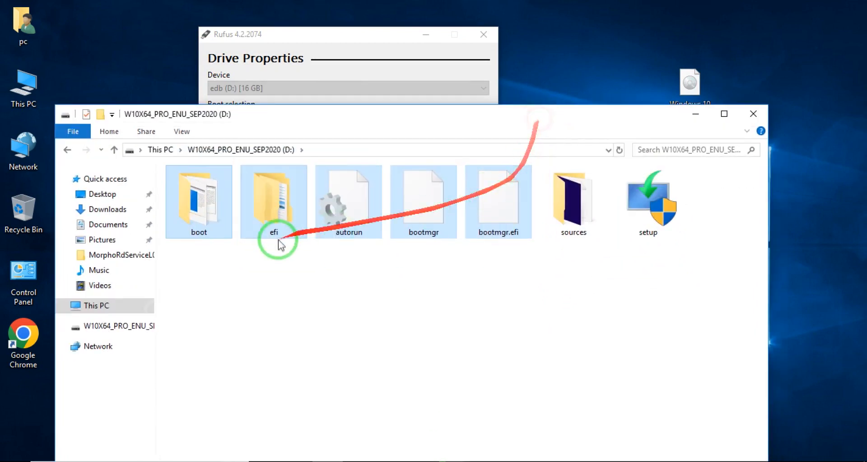
right_click(573, 338)
click(609, 214)
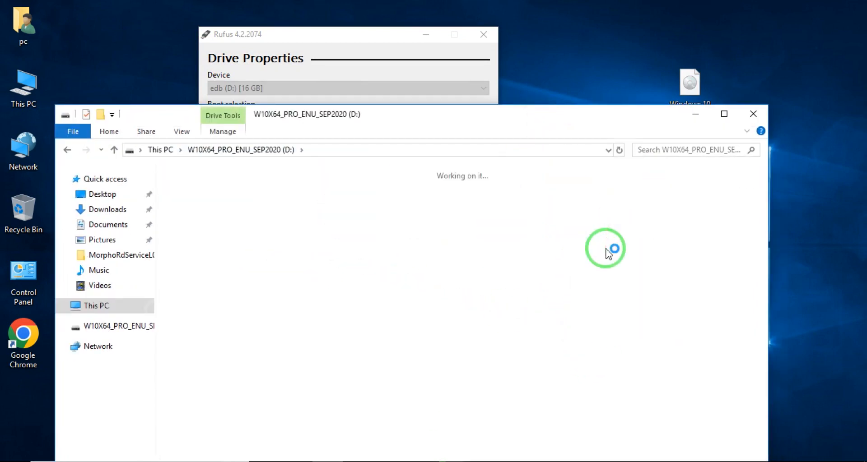
click(753, 116)
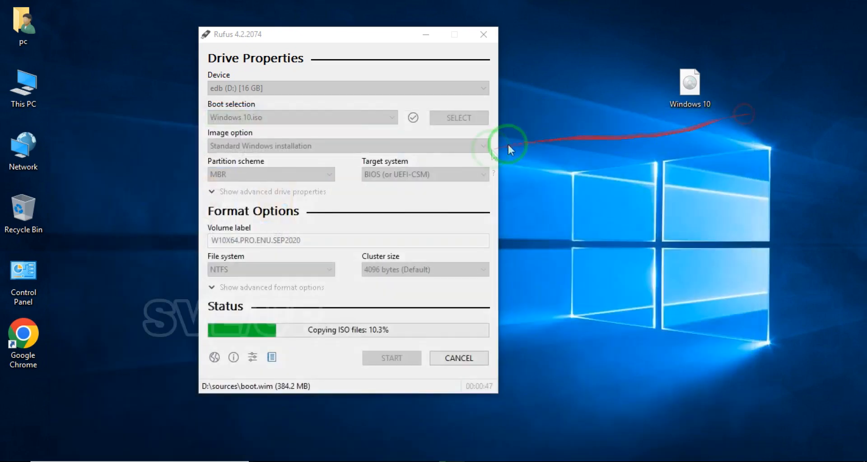
drag(349, 37, 544, 257)
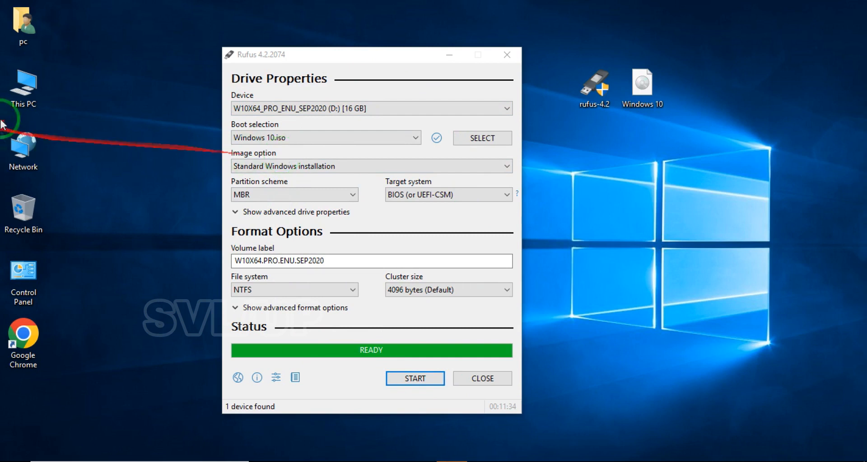
- Examine the files written to the W10X64_PRO_ENU_SEP2020 (D:) drive, and close both the drive window and Rufus
double_click(25, 90)
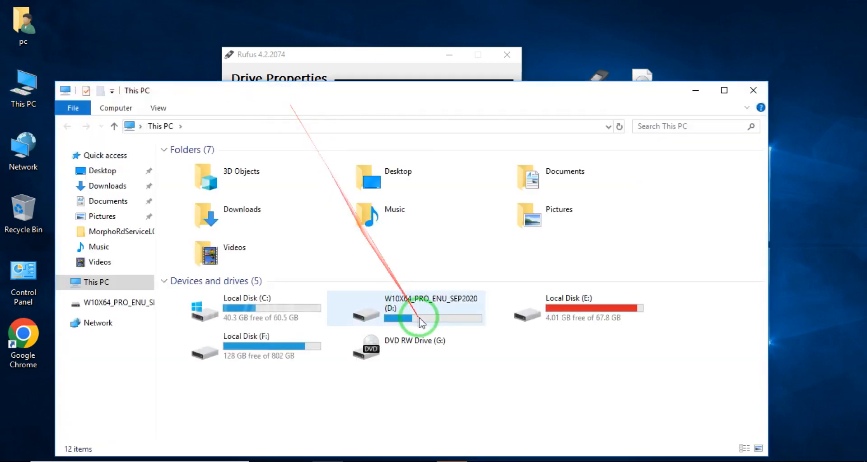
double_click(424, 319)
drag(723, 254, 99, 143)
click(68, 126)
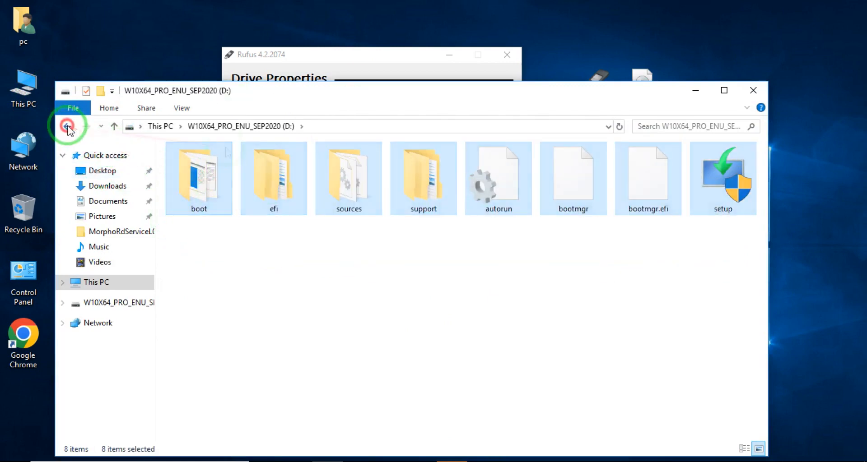
click(753, 91)
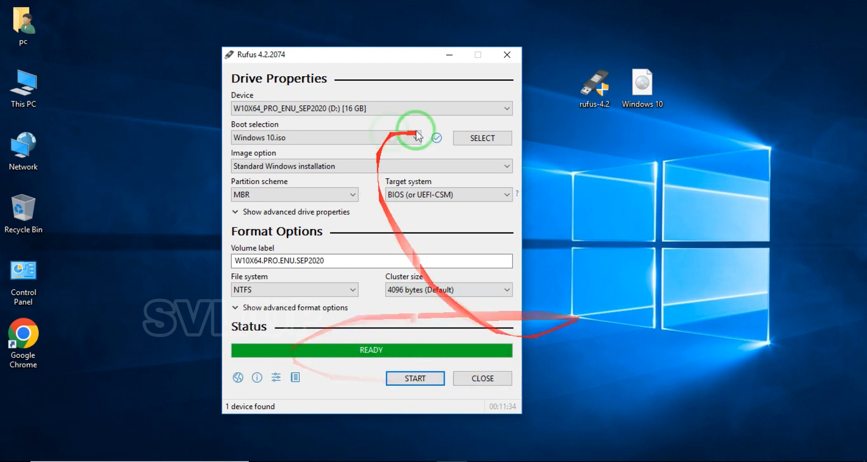
click(486, 380)
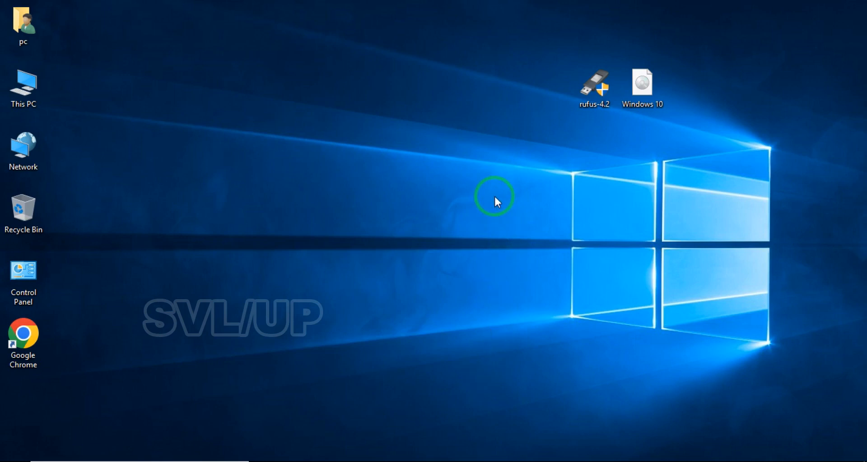
- Reopen the USB drive D: from This PC, select its files for a last check, and close the window
double_click(23, 85)
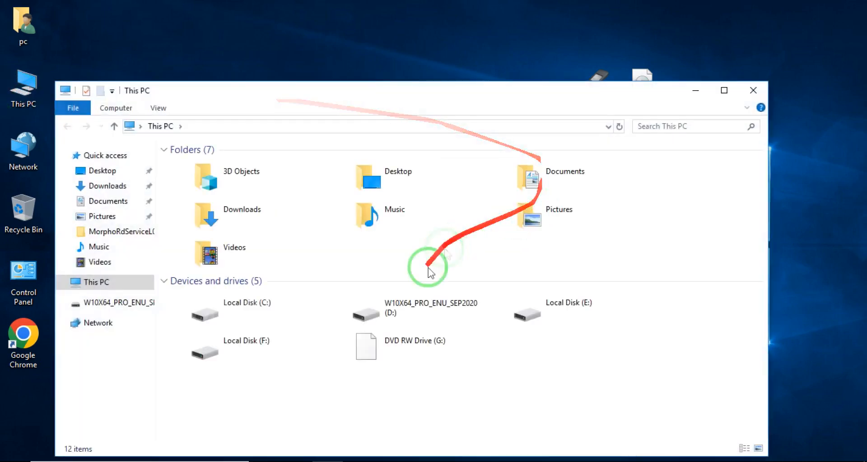
click(400, 306)
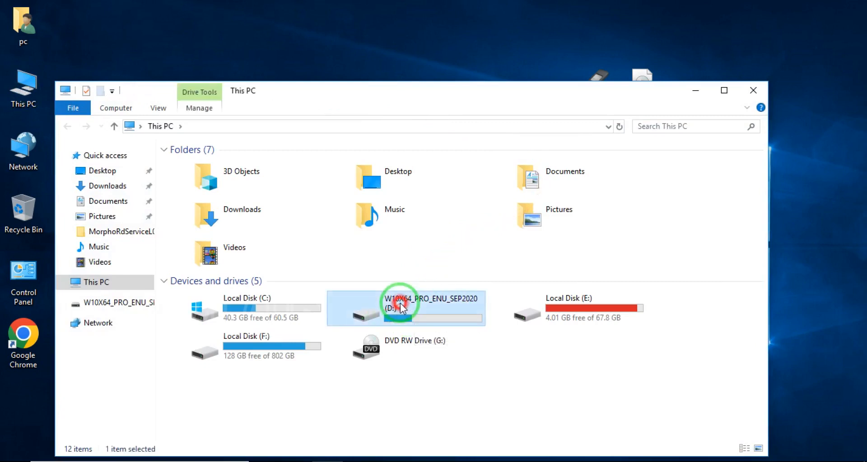
double_click(400, 306)
drag(761, 274, 189, 187)
click(753, 90)
right_click(324, 43)
click(349, 82)
right_click(325, 75)
click(357, 115)
right_click(324, 74)
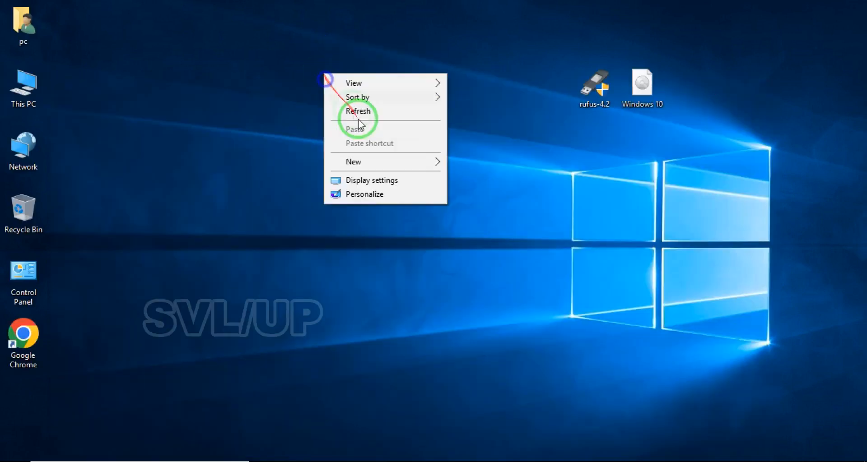
click(358, 116)
right_click(303, 53)
click(340, 93)
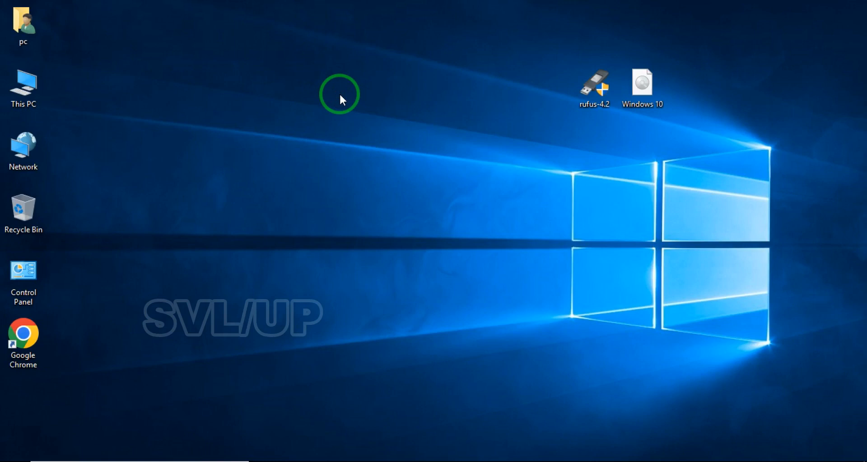
- Move the rufus-4.2 icon farther away from the Windows 10 image on the desktop and show its file details
mouse_move(595, 84)
mouse_down()
mouse_move(491, 74)
mouse_move(591, 73)
mouse_up()
mouse_move(643, 78)
mouse_down()
mouse_move(623, 74)
mouse_move(642, 84)
mouse_up()
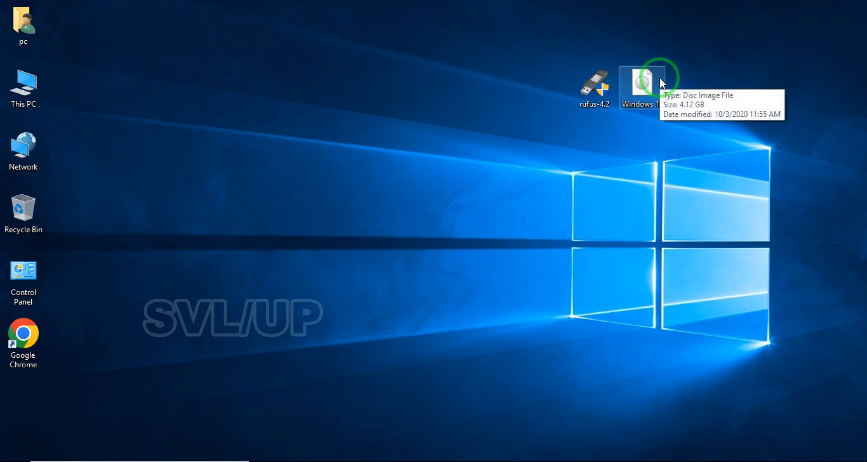
drag(601, 90, 577, 84)
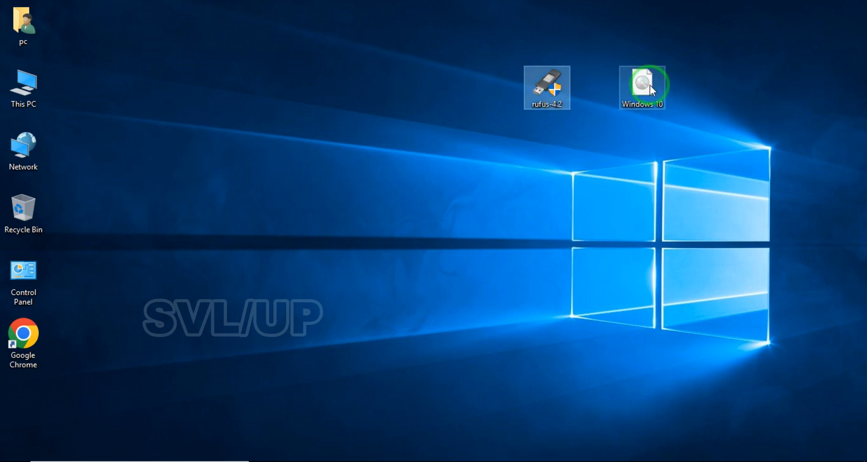
mouse_move(549, 90)
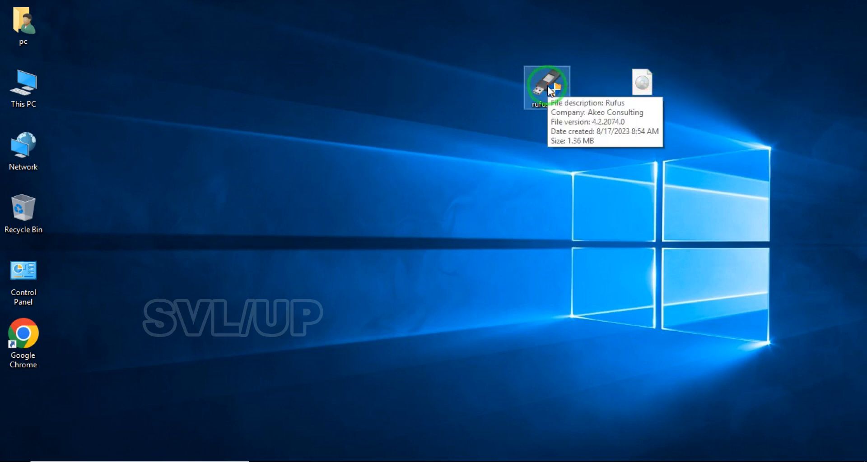